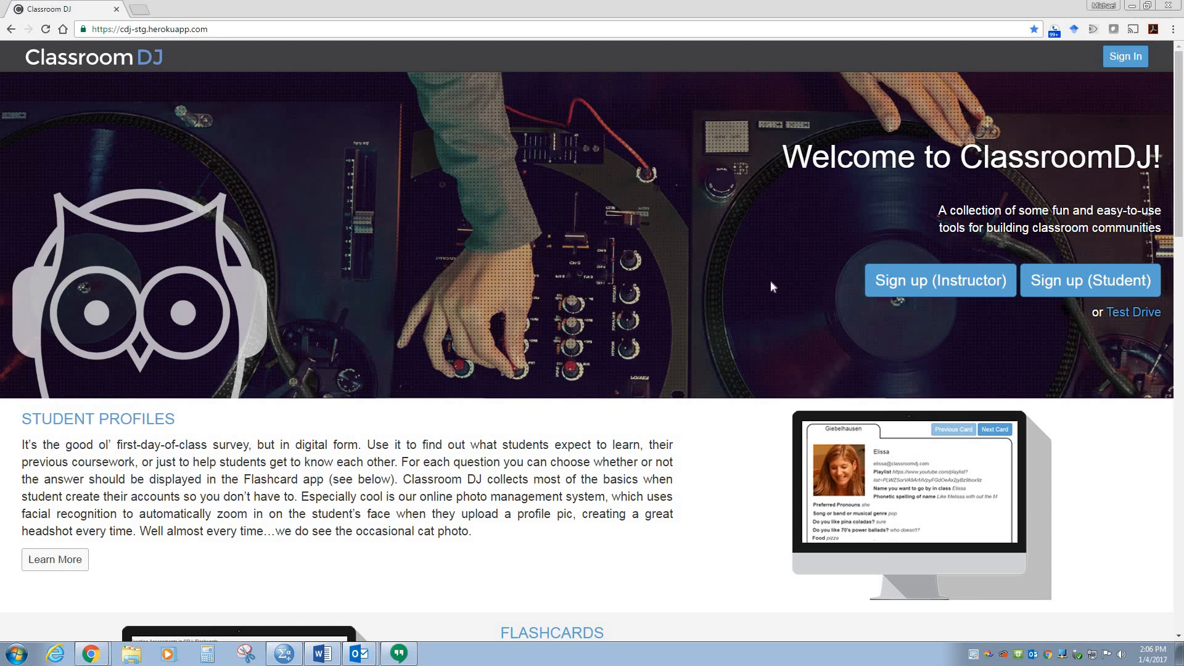
Sign in to the existing instructor account with the saved school email and password
left_click(953, 286)
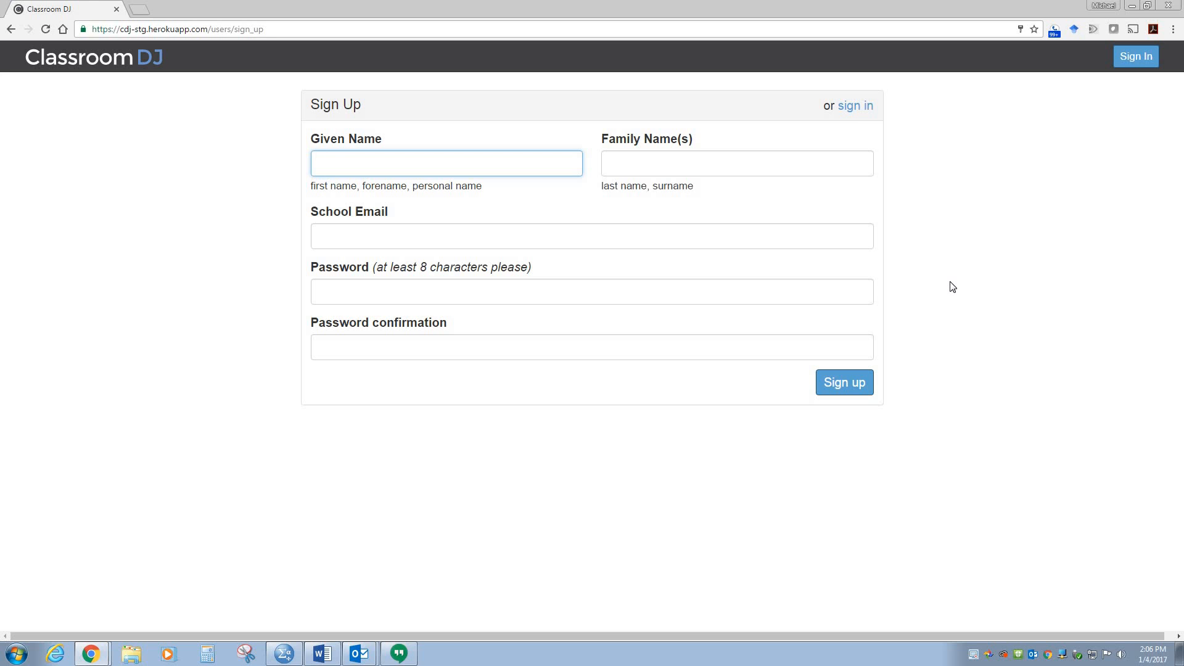
left_click(863, 108)
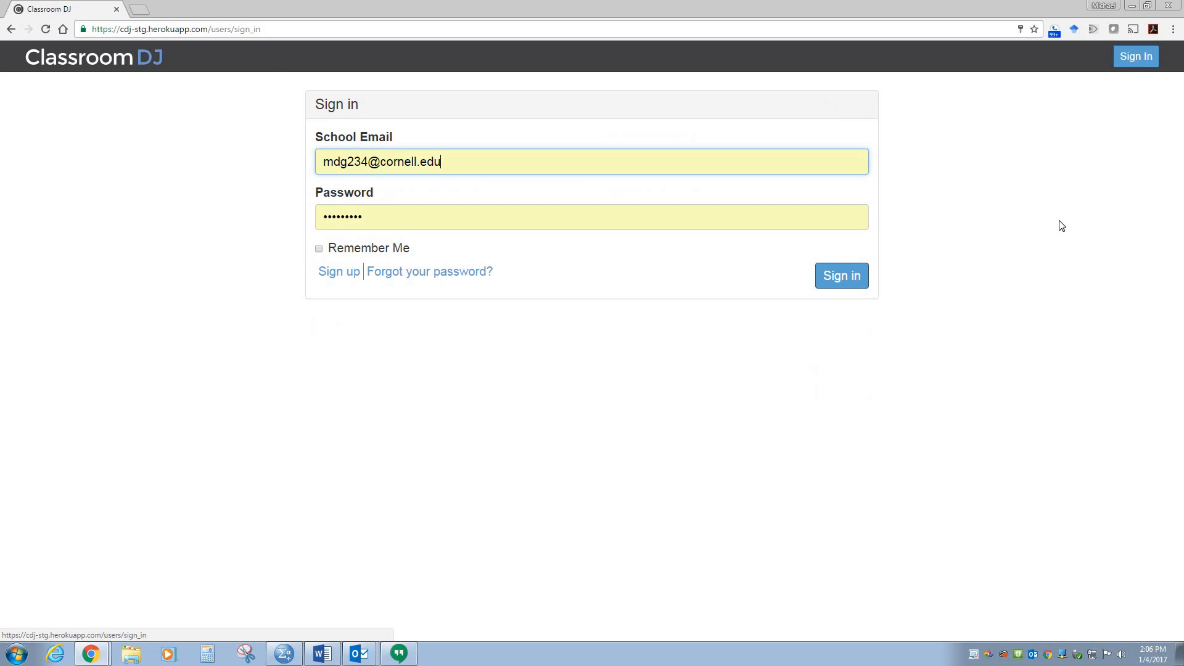
left_click(853, 280)
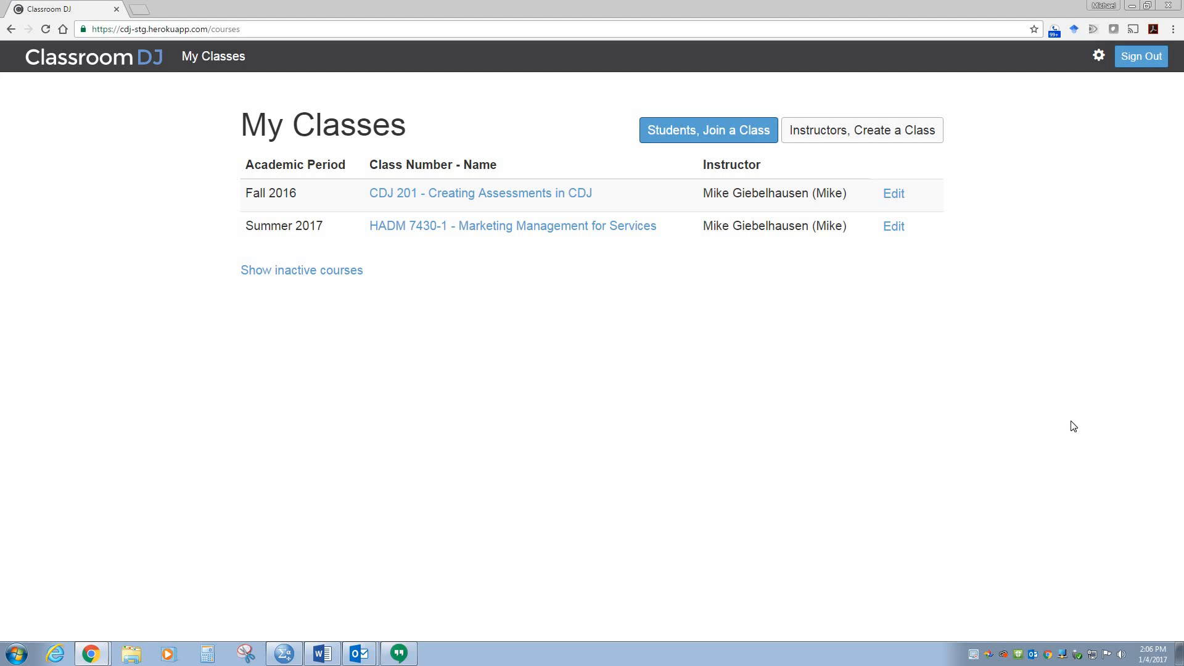
Start creating a new class as instructor and name it Marketing Management for Services
left_click(857, 142)
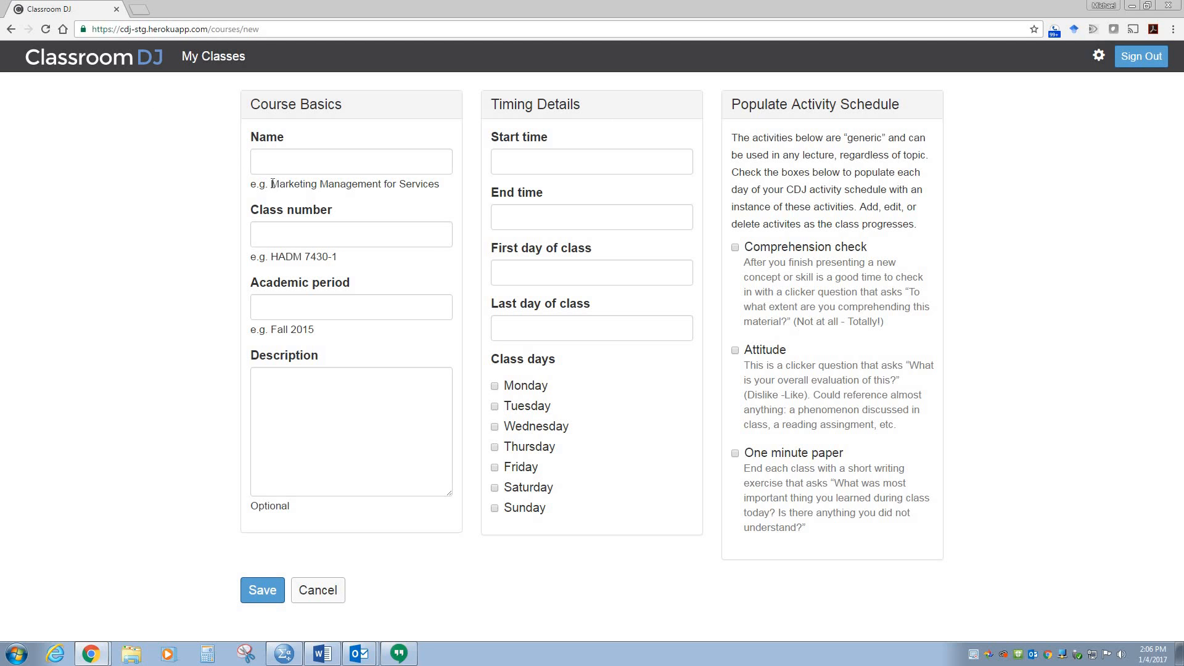
left_click_drag(270, 184, 447, 187)
key("ctrl+c")
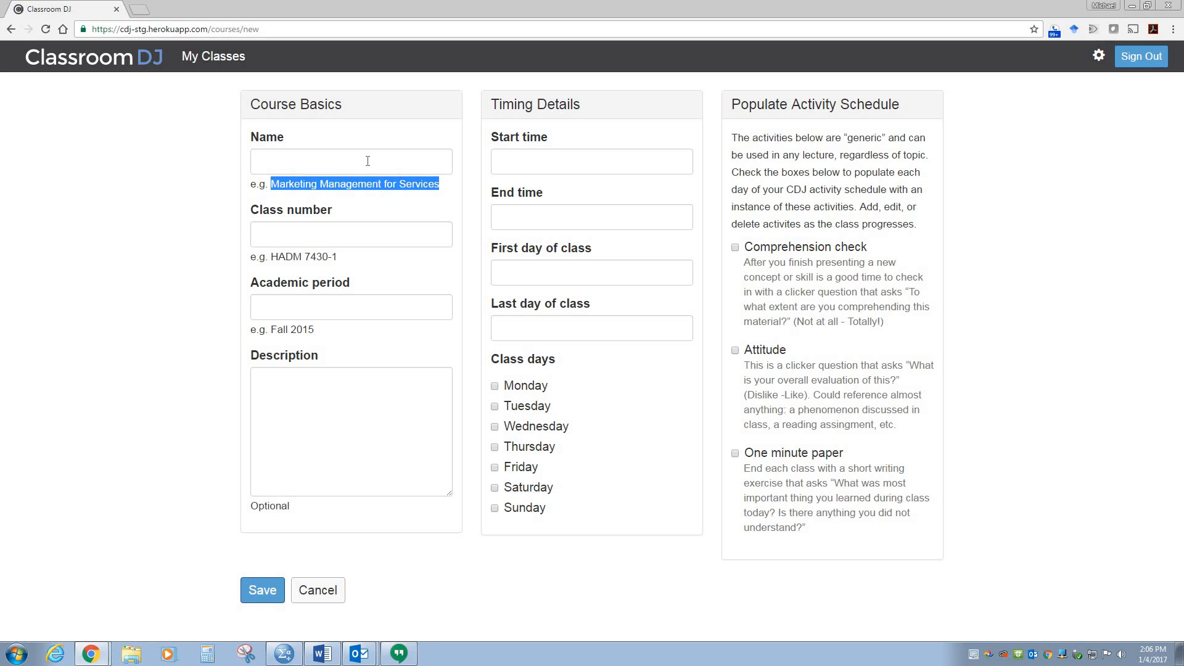
left_click(367, 161)
key("ctrl+v")
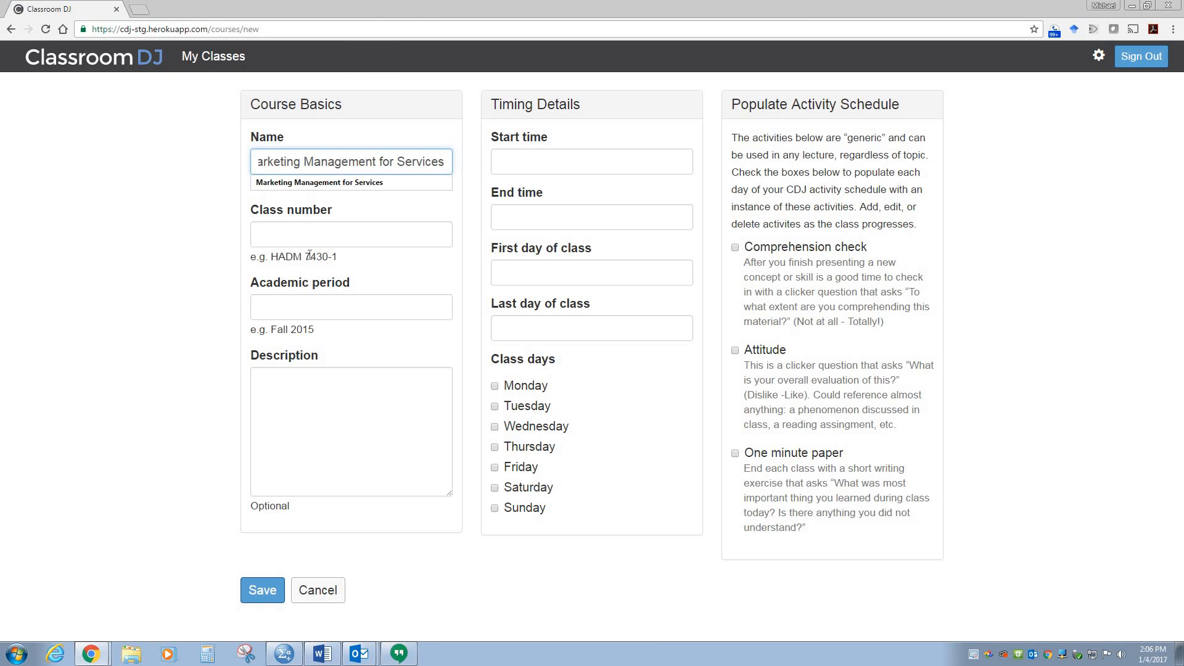
Set the class number to HADM 7430-1, copied from the example below the field
double_click(287, 257)
left_click(344, 259, "shift")
key("ctrl+c")
left_click(296, 238)
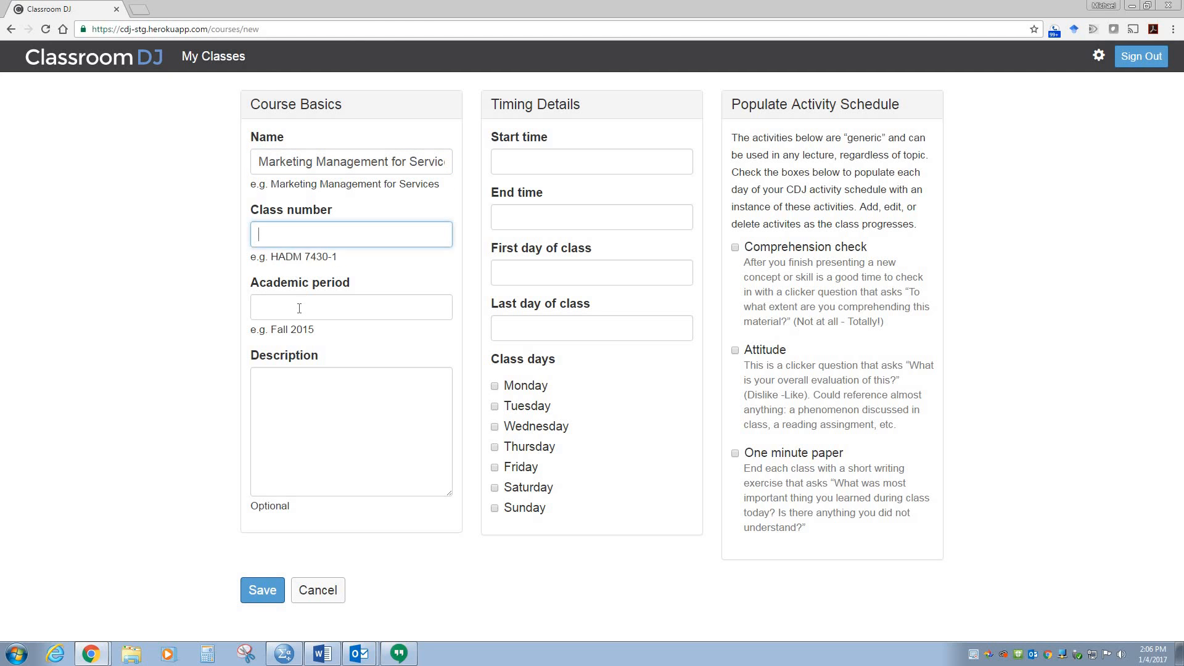
key("ctrl+v")
Set the academic period to Spring 2017 and enter "Copy paste" as the course description
left_click(302, 308)
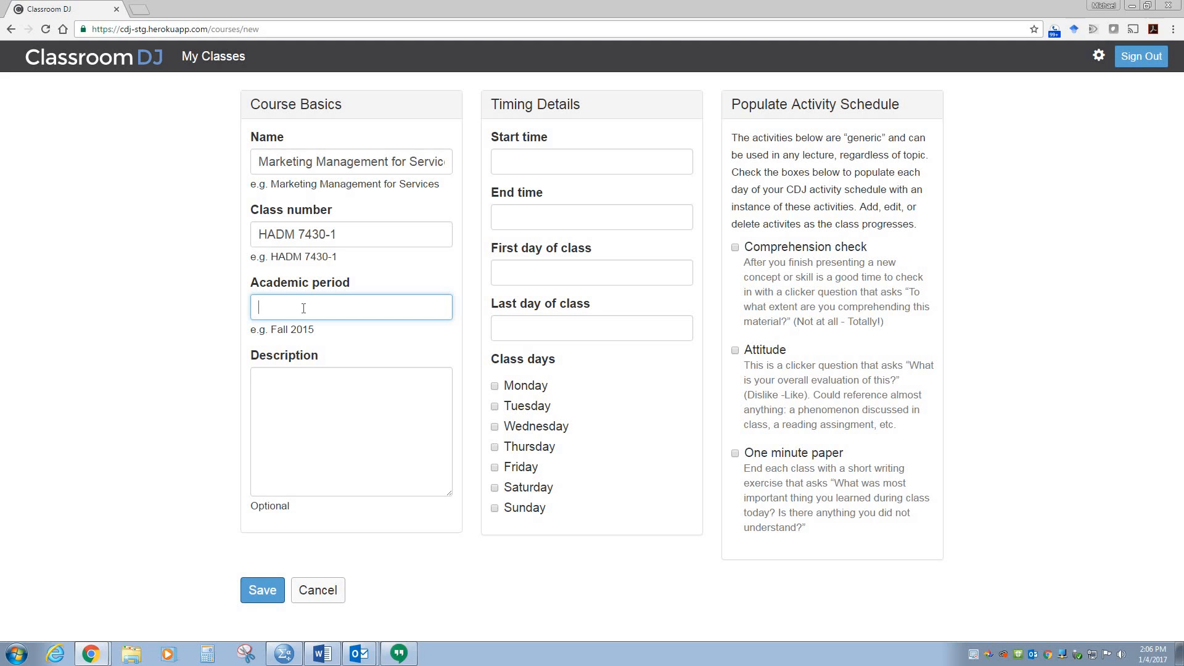
type("Spring 2017")
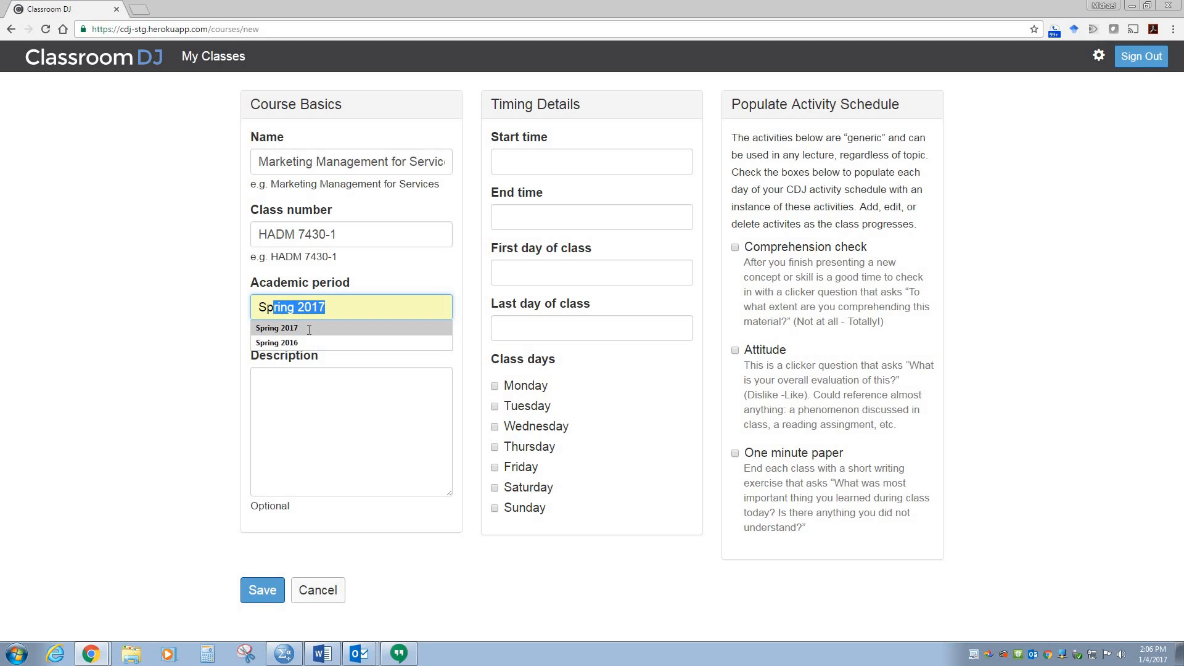
left_click(309, 328)
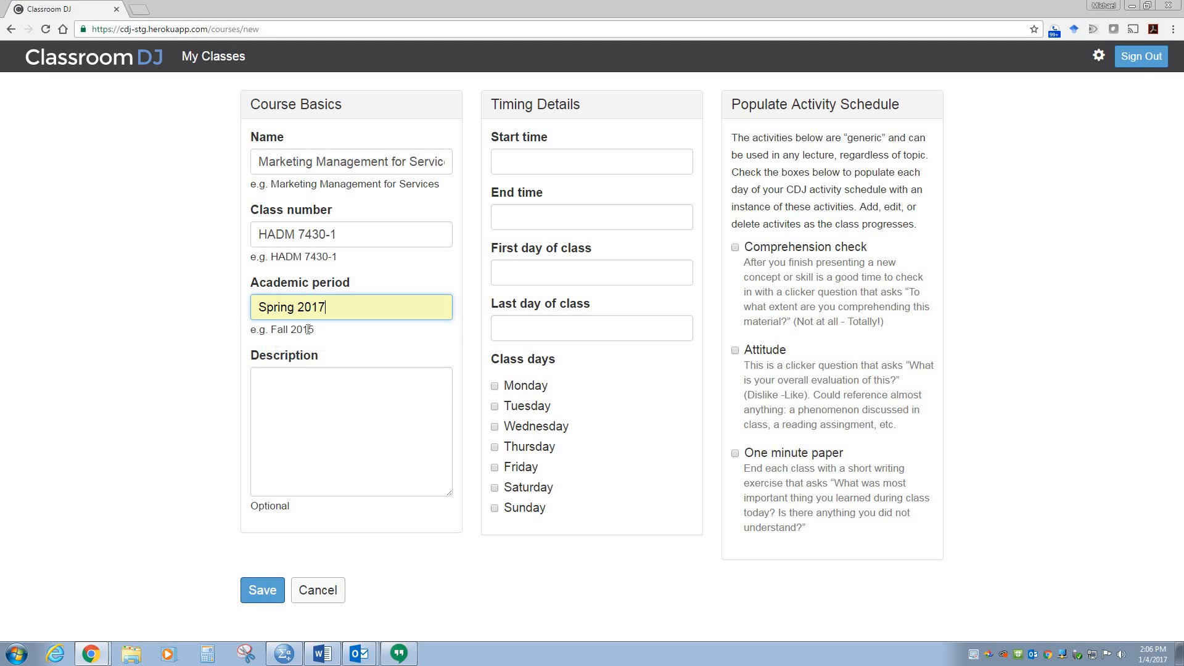
left_click(328, 419)
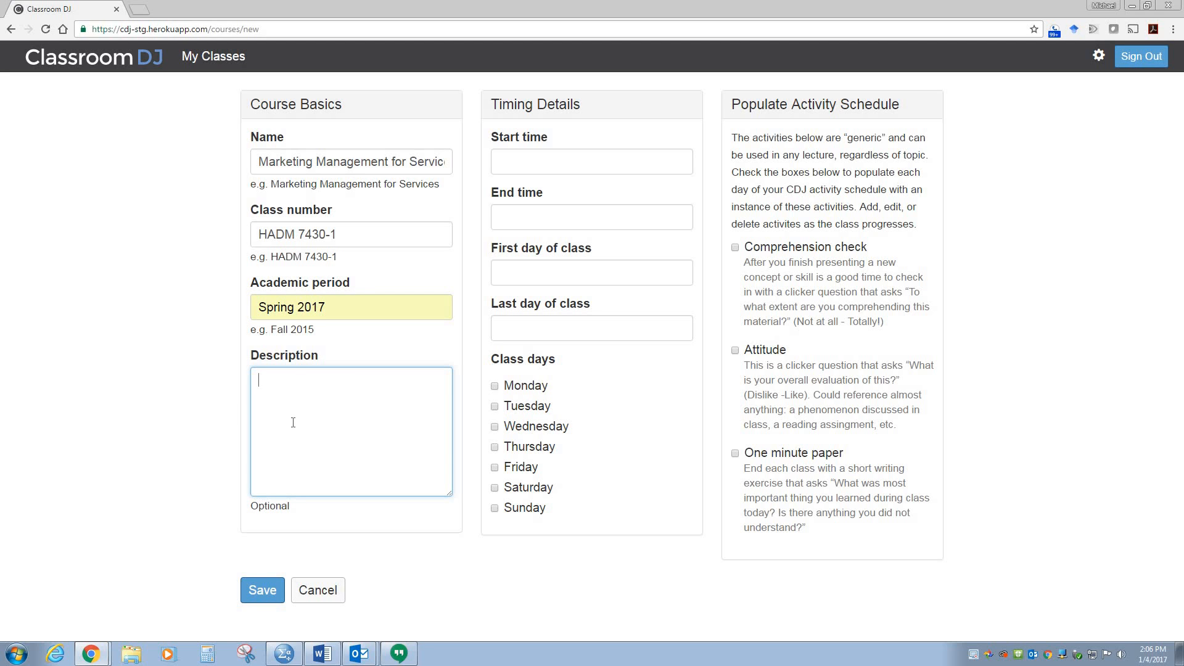
type("Copy paste")
Set the class start time to 02:30 PM
left_click(566, 153)
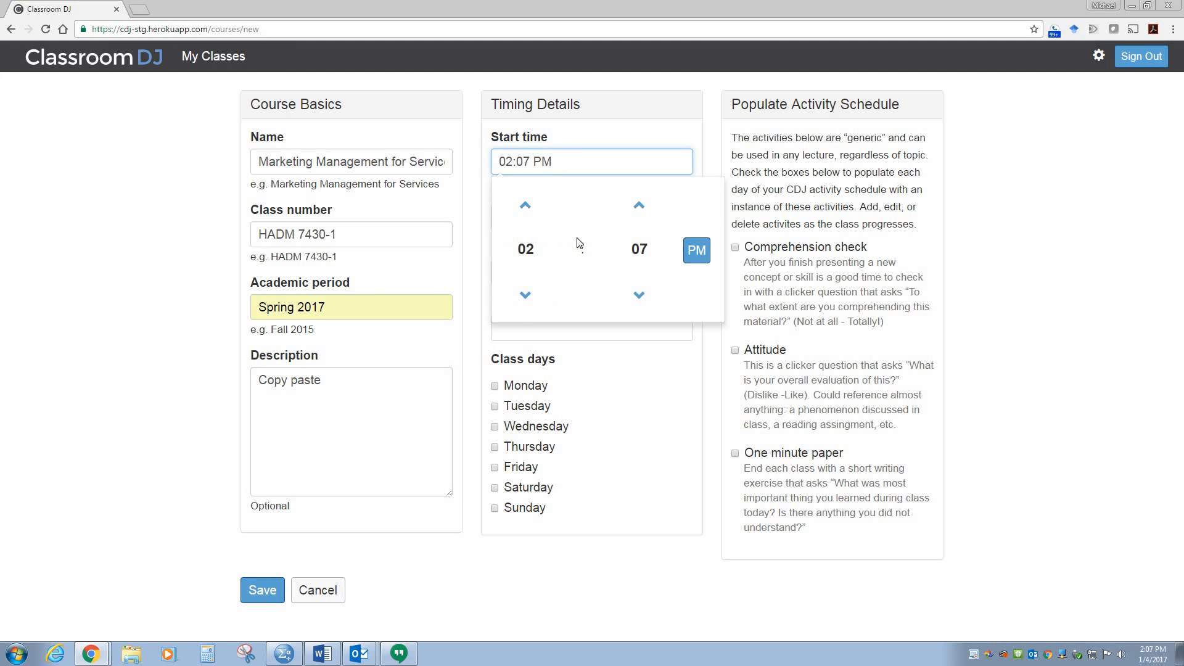
left_click(528, 250)
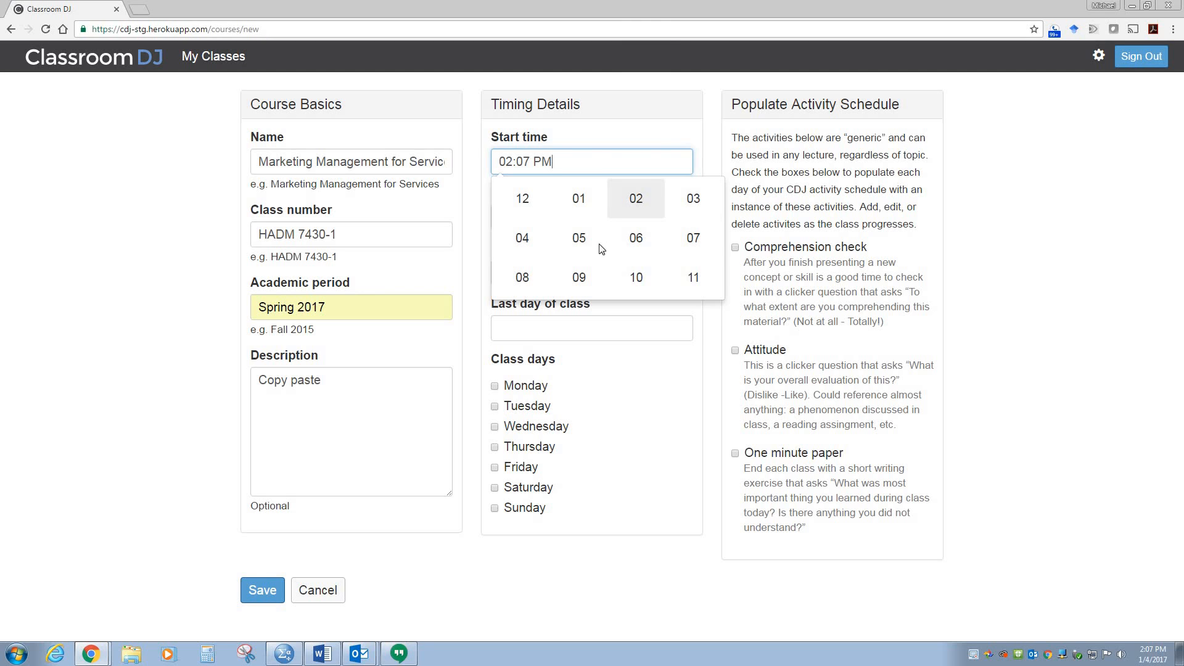
left_click(638, 202)
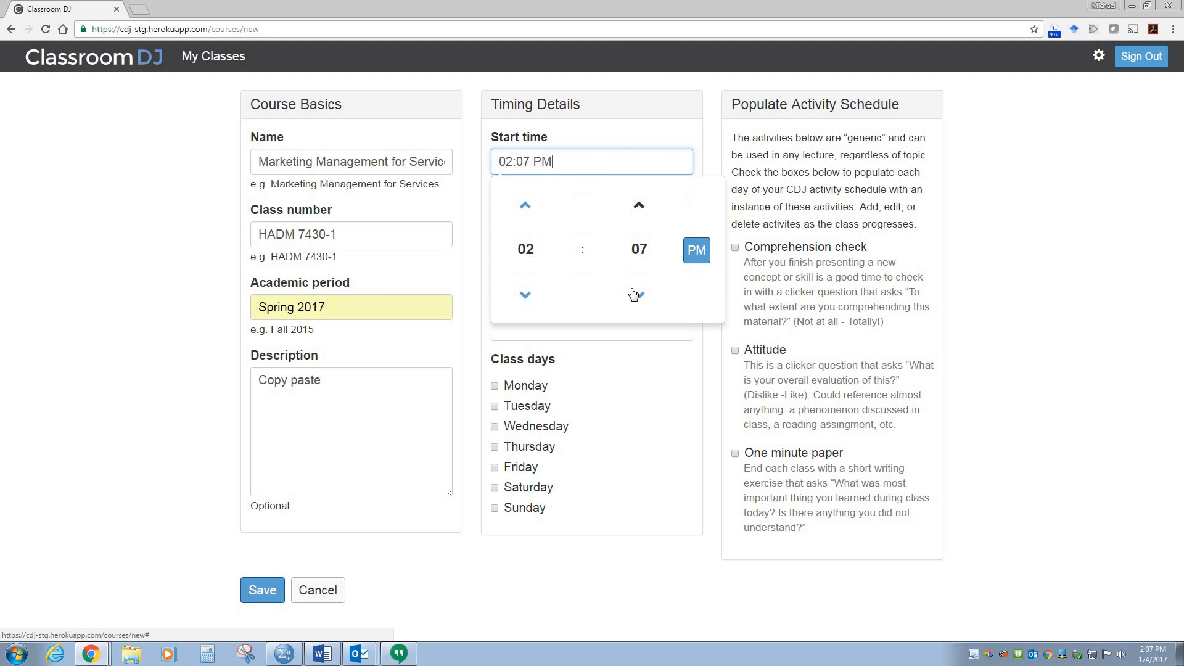
left_click(640, 251)
left_click(634, 236)
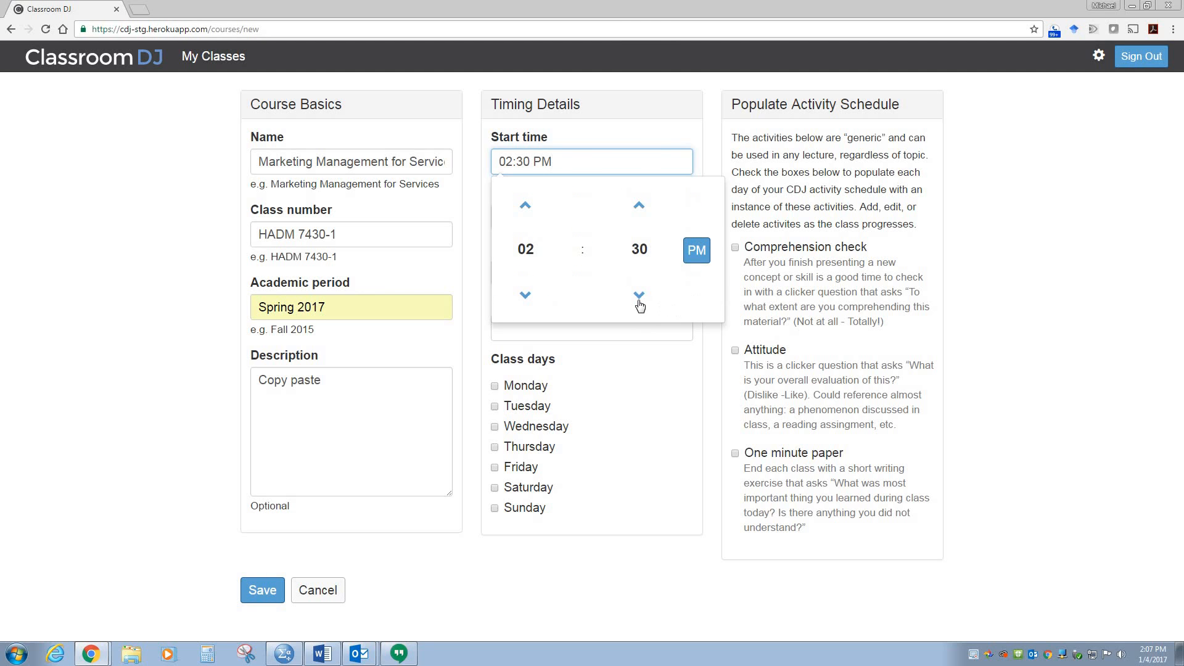
Step the start time's minutes back to 27 and forward again to 30
left_click(639, 296)
left_click(639, 296)
left_click(638, 296)
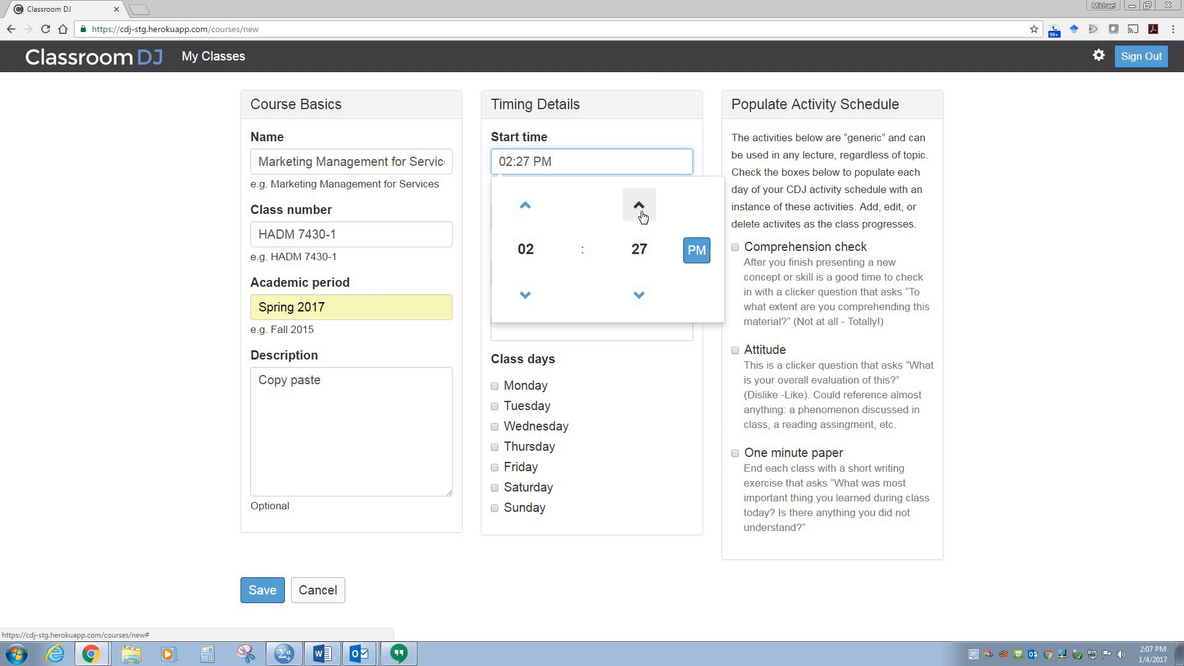
left_click(639, 206)
left_click(639, 206)
left_click(639, 206)
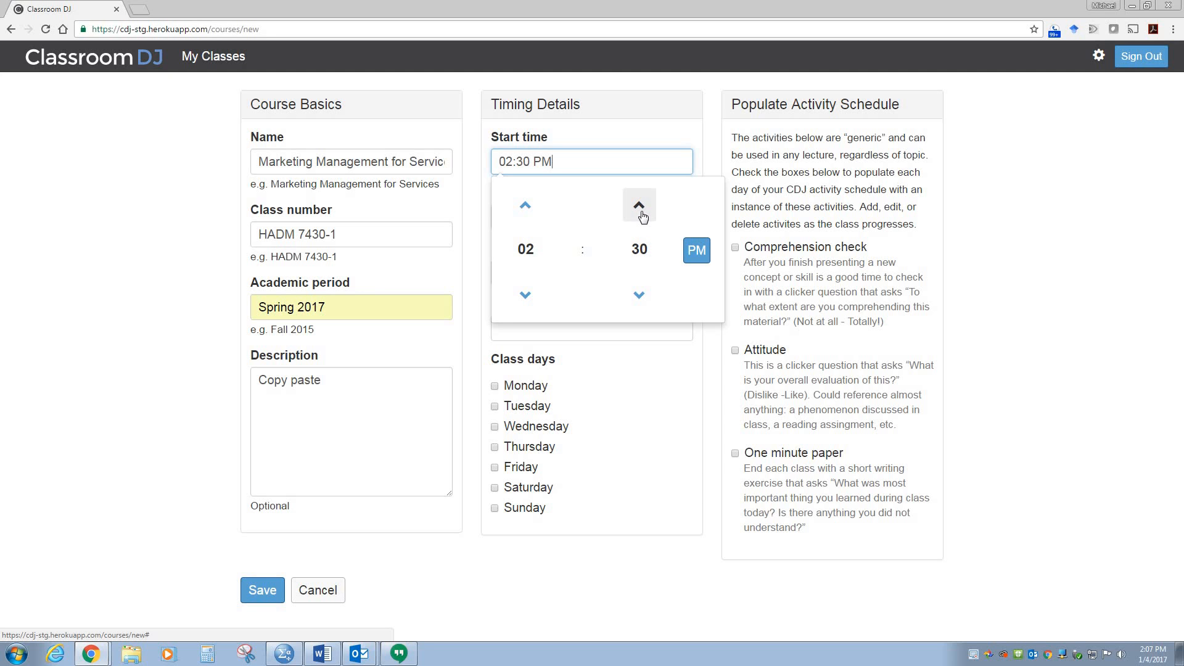
Set the class end time to 03:15 PM
left_click(683, 329)
left_click(523, 217)
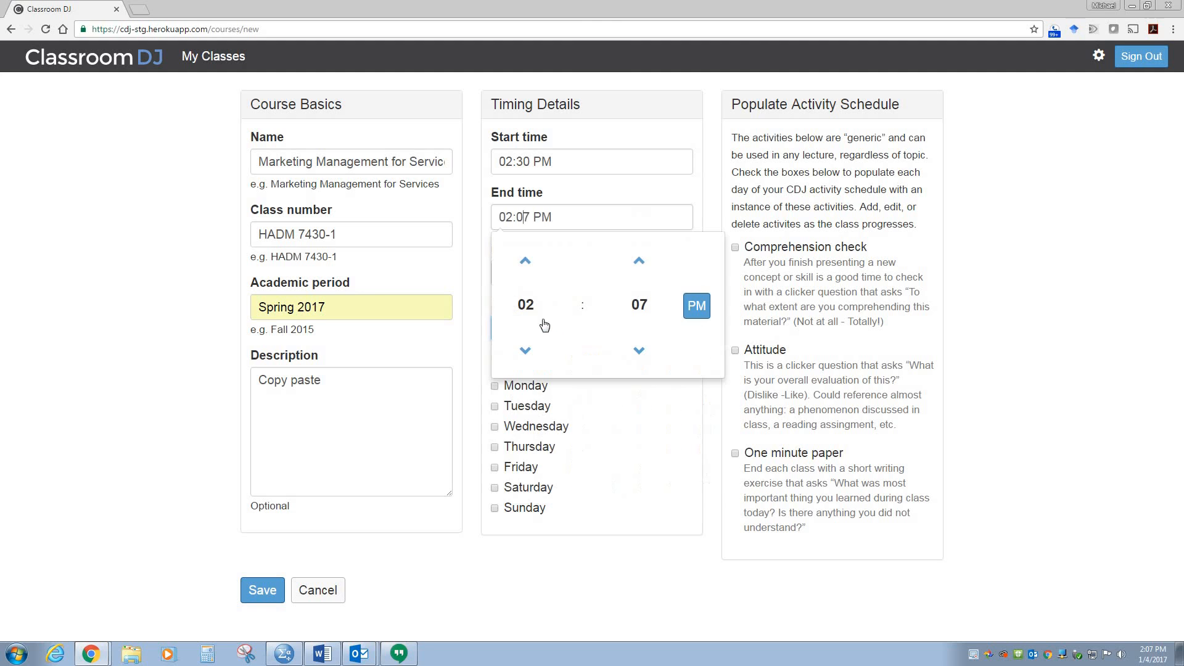
left_click(526, 261)
left_click(641, 261)
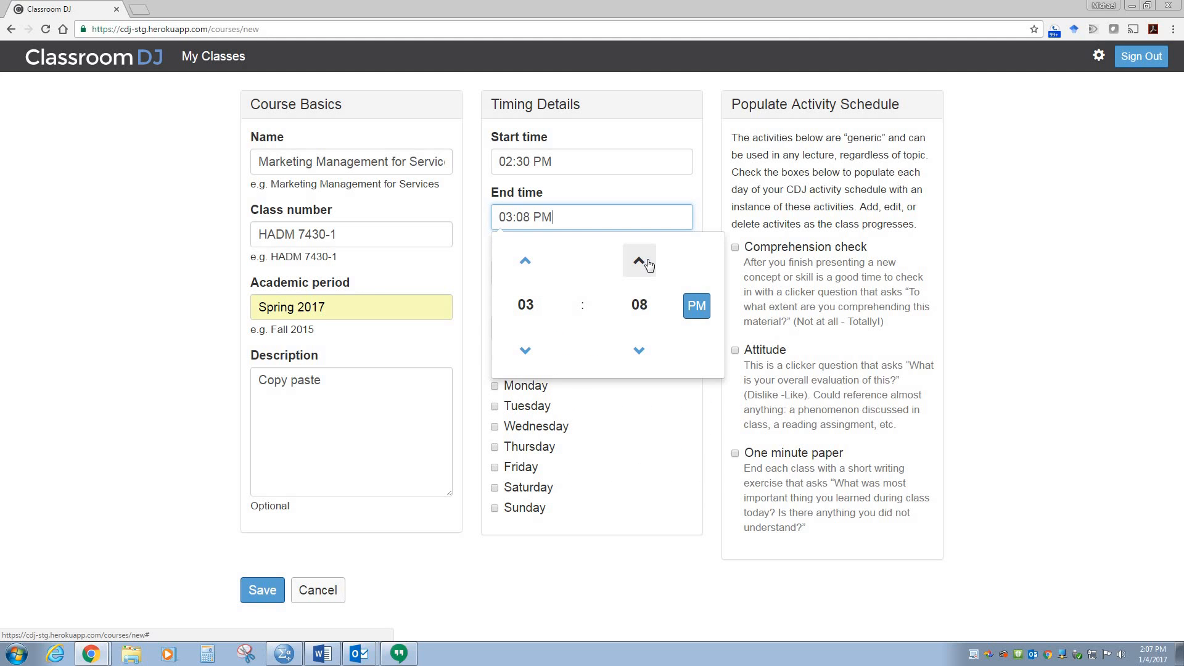
left_click(648, 262)
left_click(648, 261)
left_click(647, 261)
left_click(647, 262)
left_click(647, 261)
left_click(648, 262)
left_click(648, 264)
left_click(713, 405)
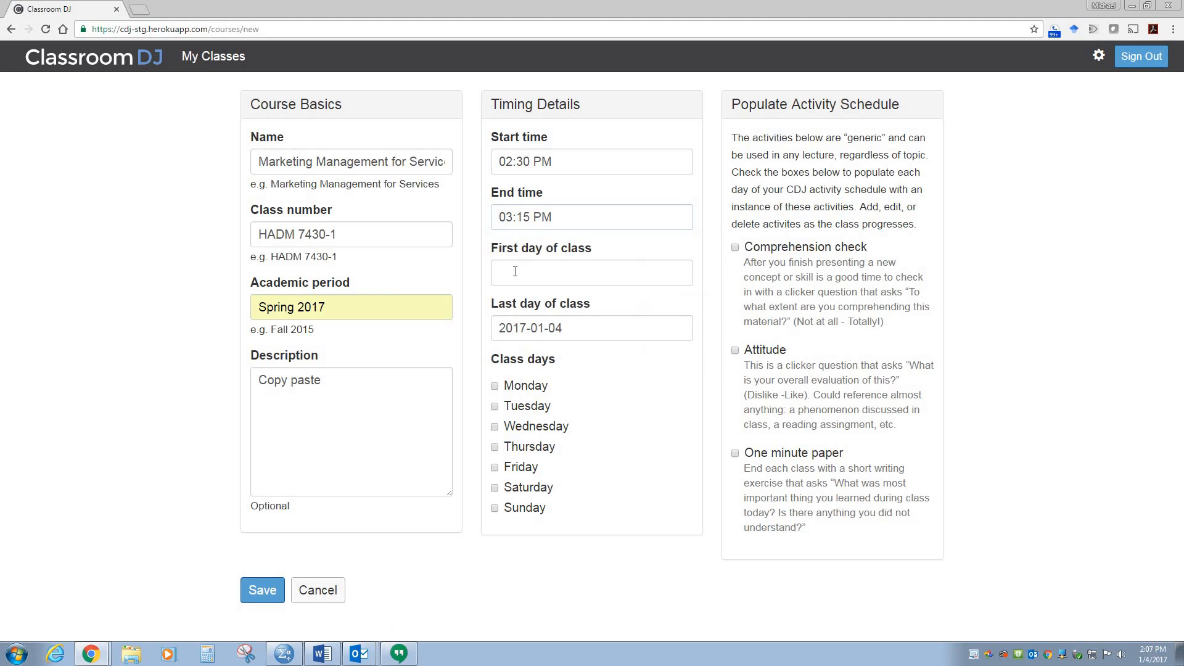
Schedule the class from 2017-01-28 to 2017-06-21, with Tuesday and Thursday as class days
left_click(534, 282)
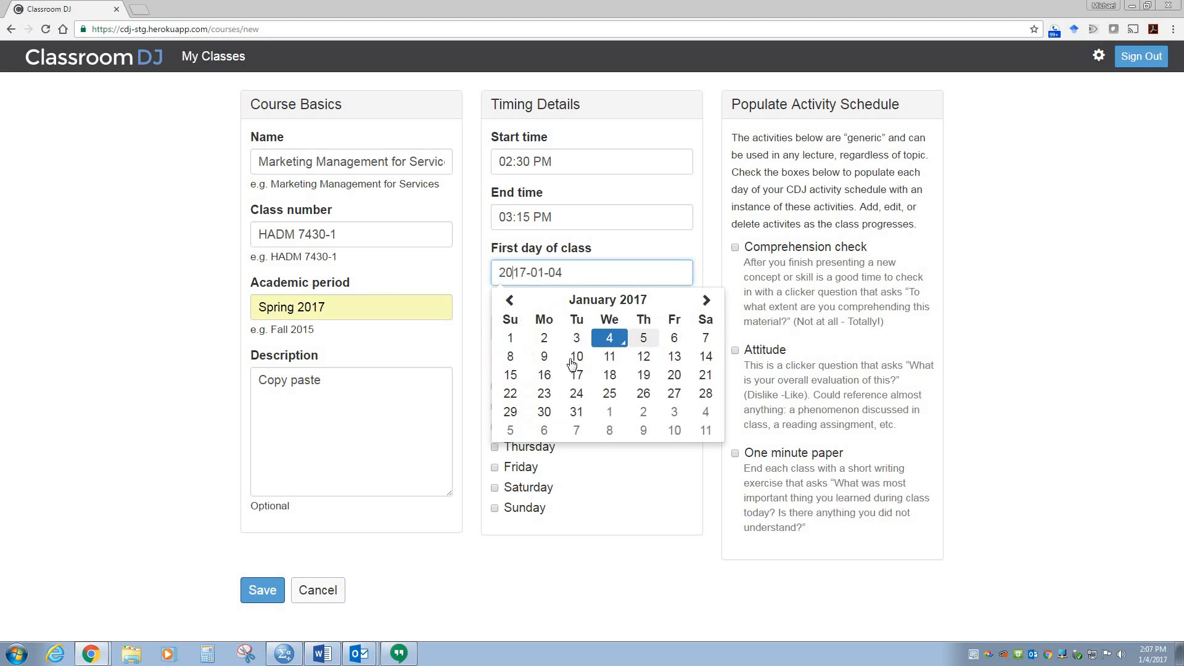
left_click(684, 385)
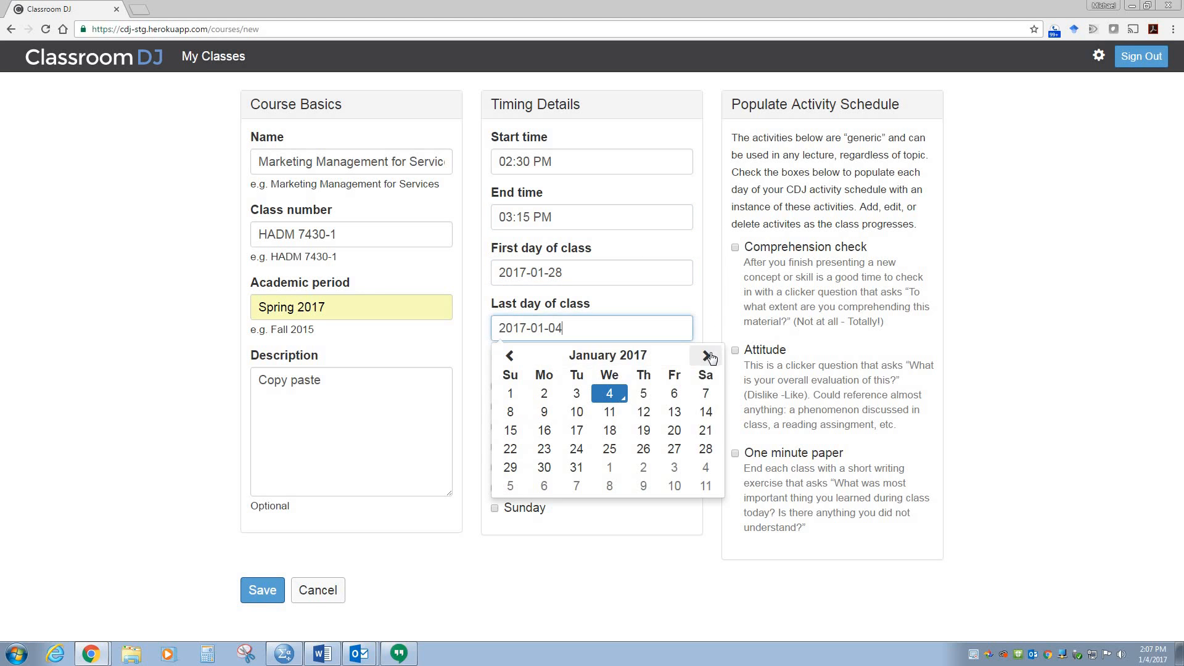
left_click(707, 356)
left_click(707, 356)
left_click(707, 356)
left_click(706, 356)
left_click(707, 355)
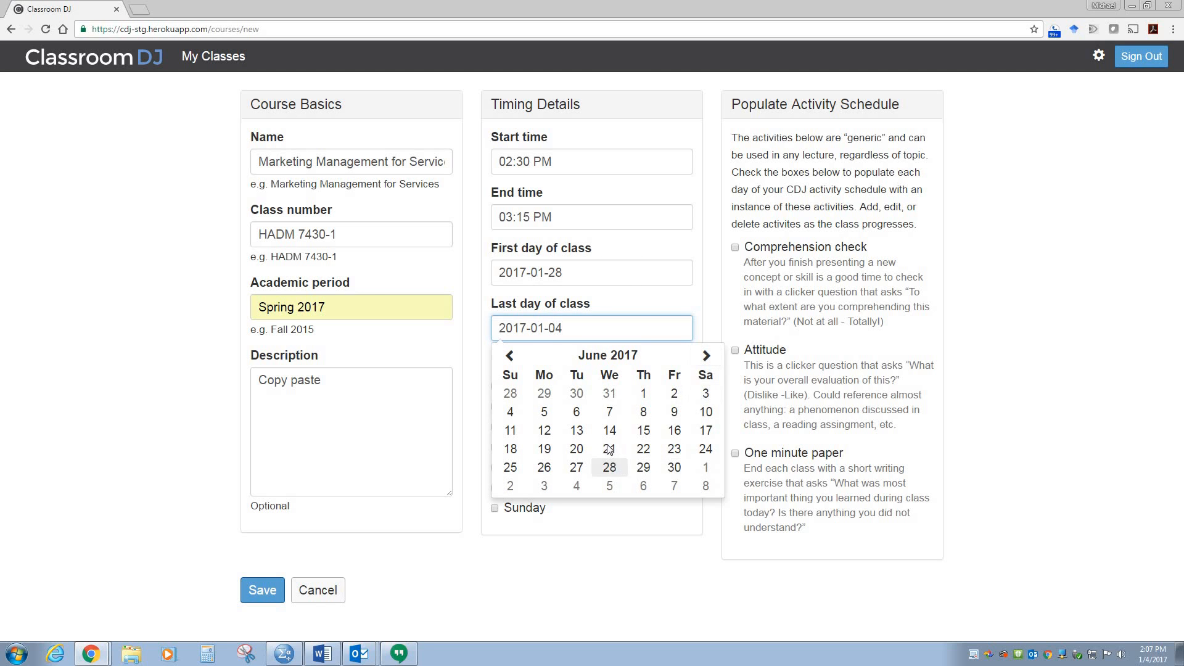
left_click(609, 449)
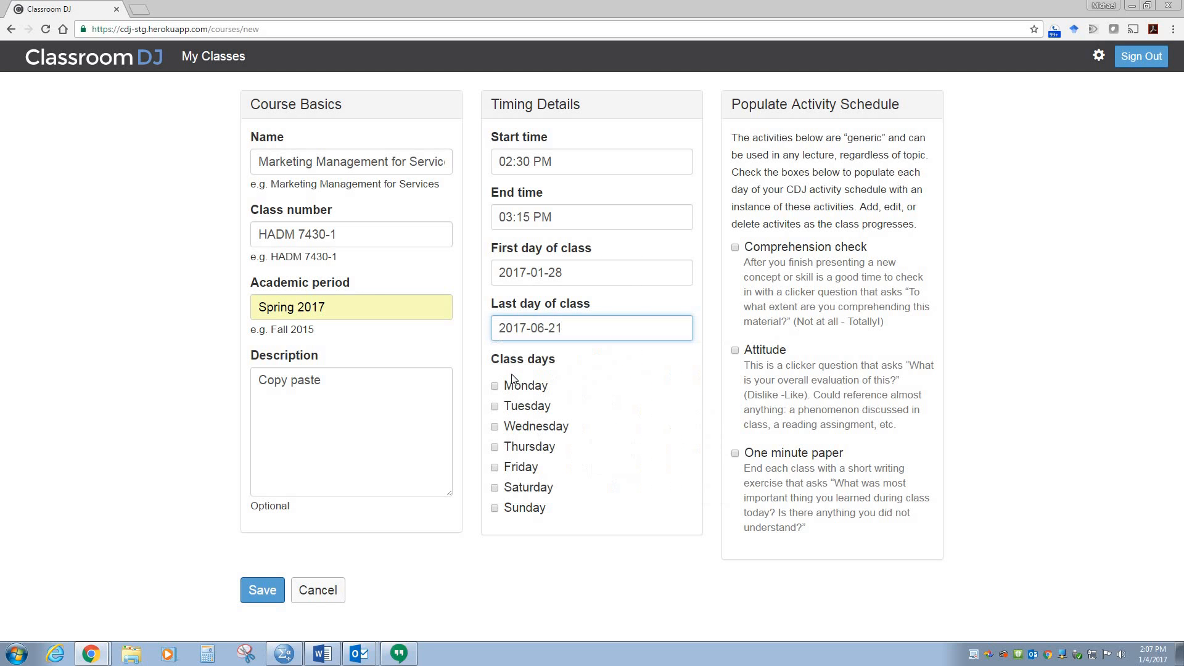
left_click(495, 407)
left_click(494, 447)
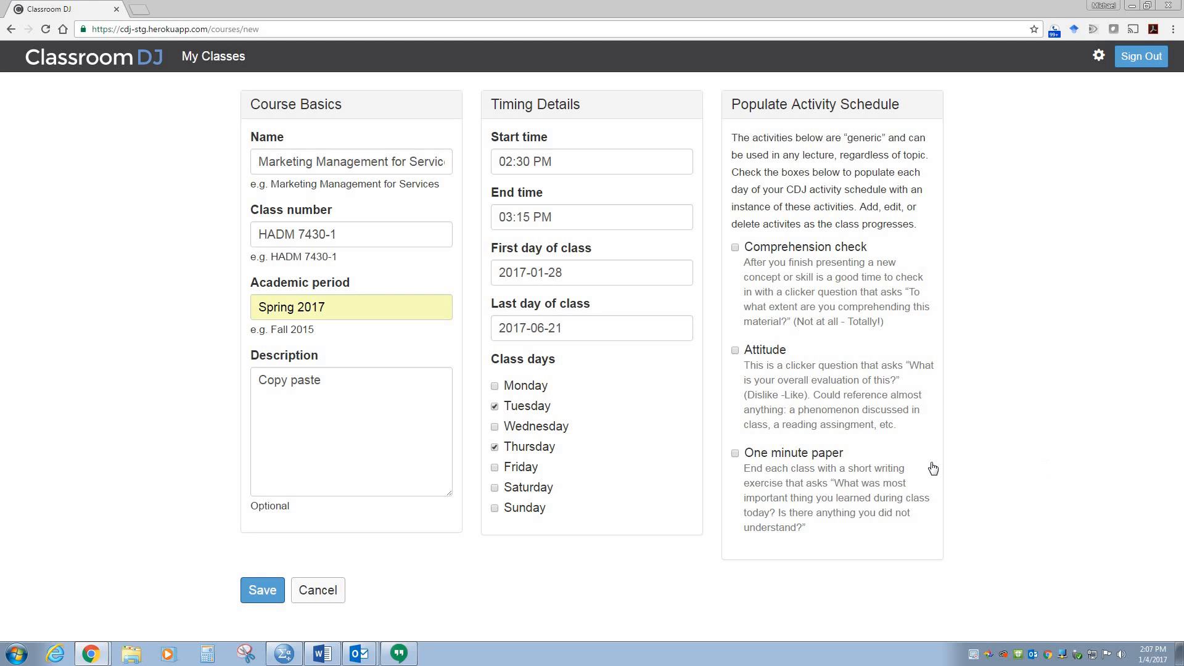
Populate the activity schedule with One minute paper and Attitude activities, and save the new class
left_click(735, 454)
left_click_drag(833, 487, 888, 530)
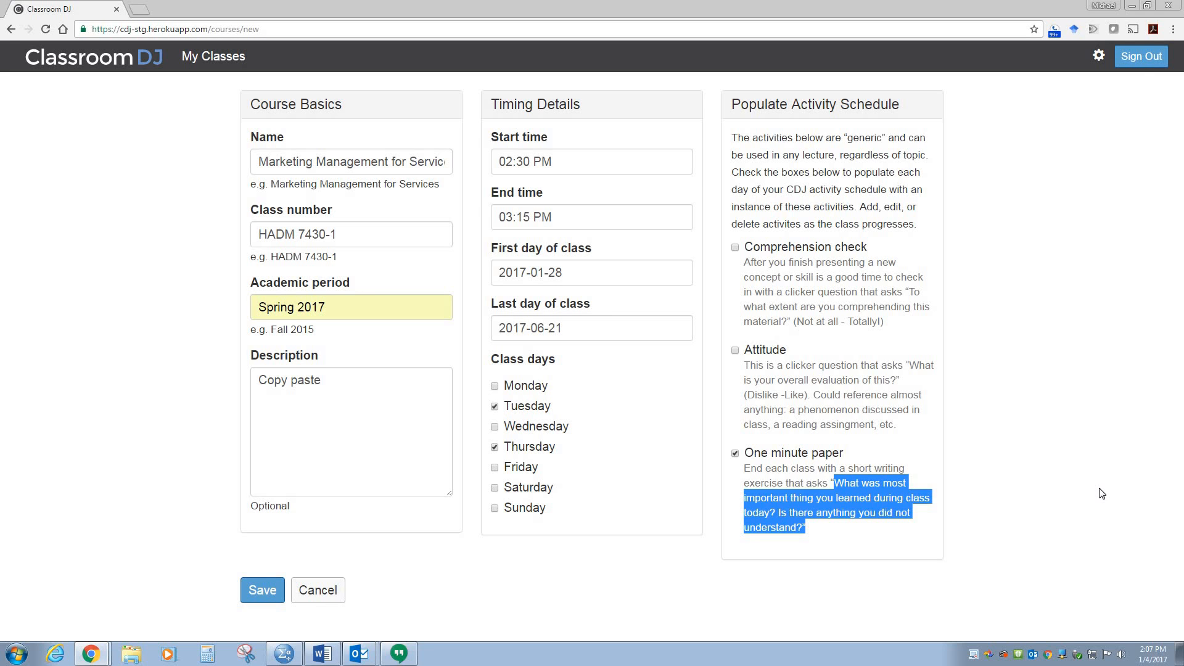
left_click(871, 431)
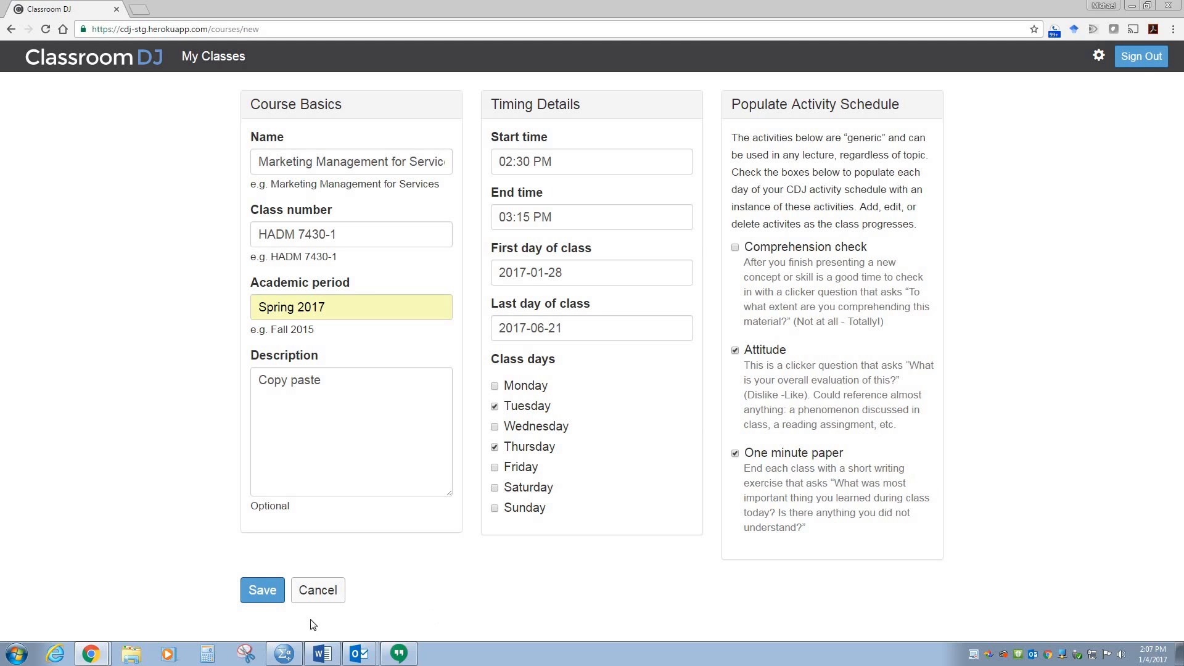
left_click(264, 592)
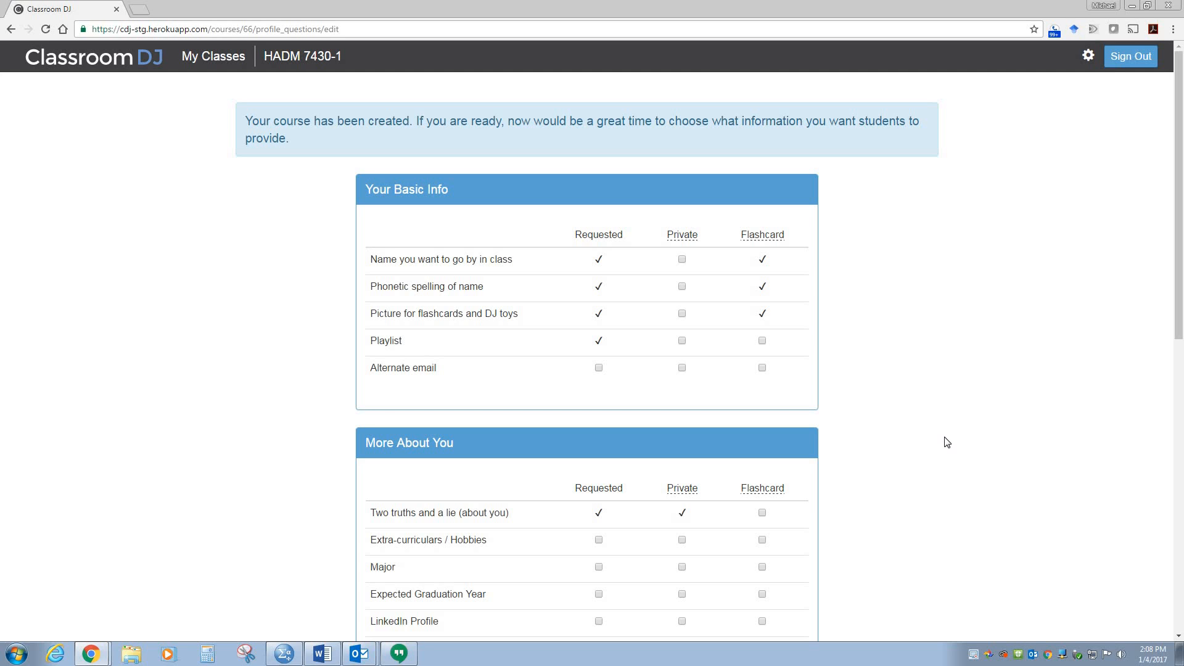
Review the student profile questions under Your Basic Info and the explanations of the Private and Flashcard columns
scroll(946, 442, "down", 1)
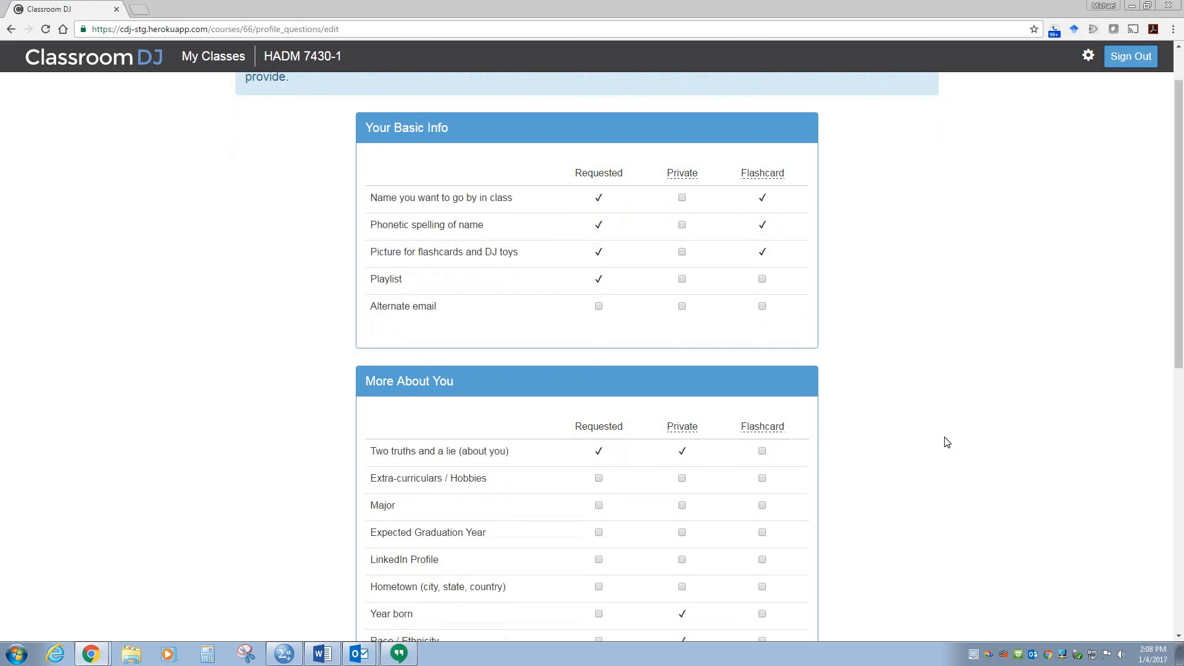
scroll(946, 442, "down", 2)
scroll(947, 442, "up", 5, "ctrl")
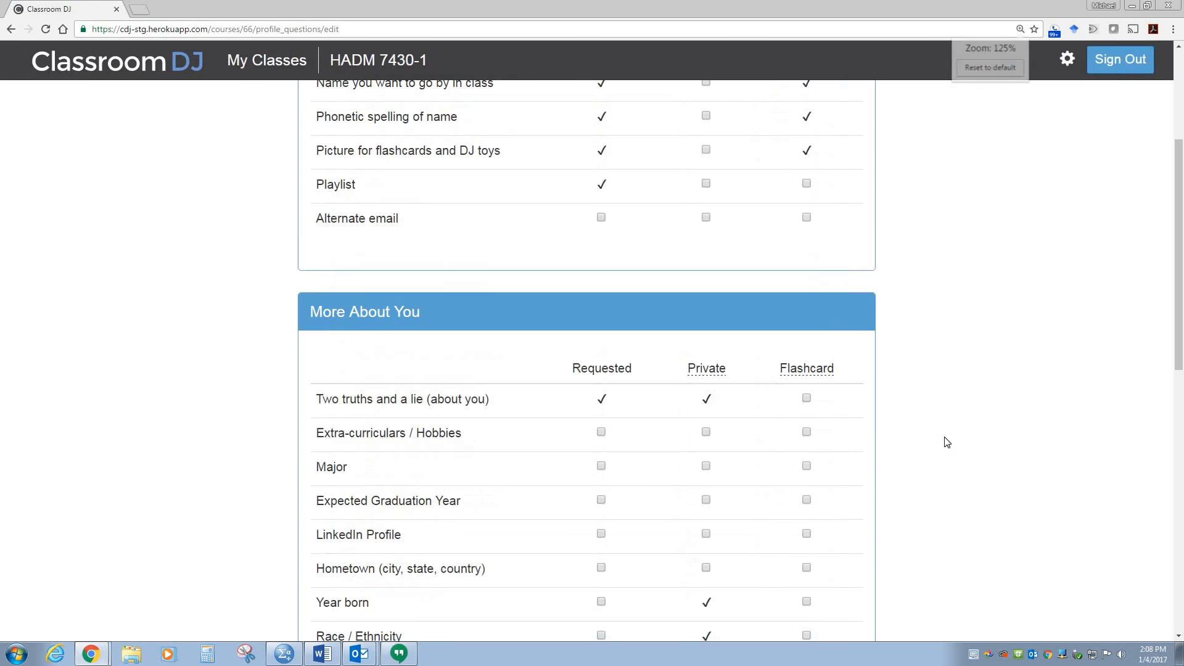
scroll(940, 437, "up", 3)
scroll(940, 436, "up", 2)
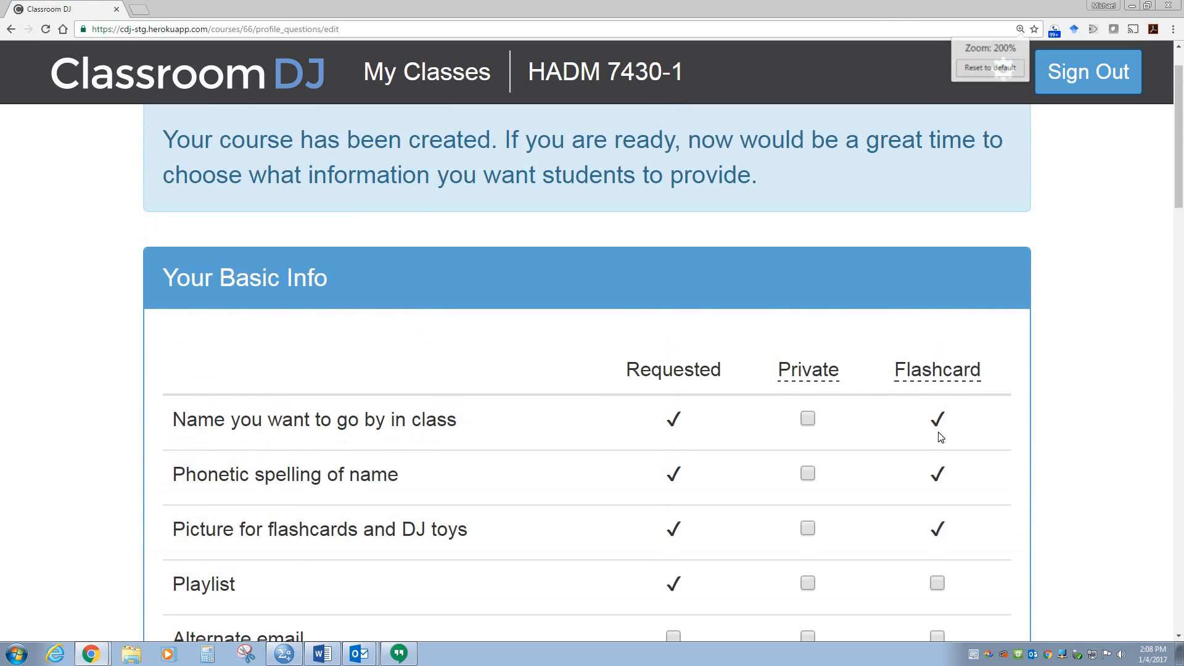
scroll(939, 439, "down", 2)
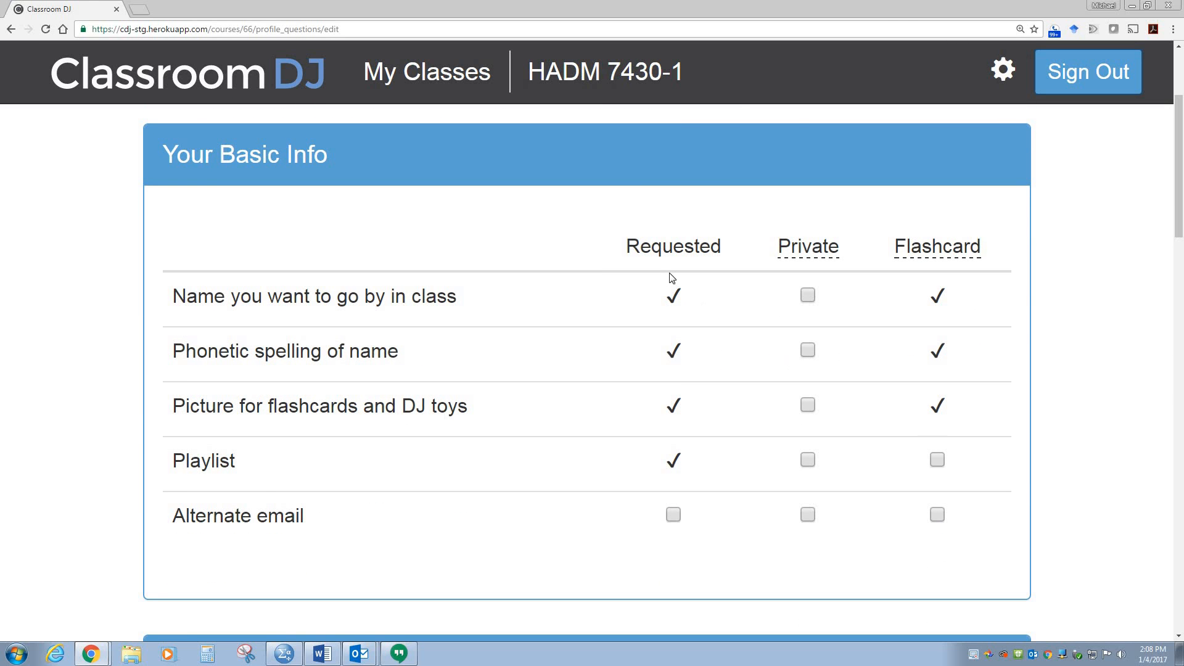
left_click_drag(175, 297, 406, 302)
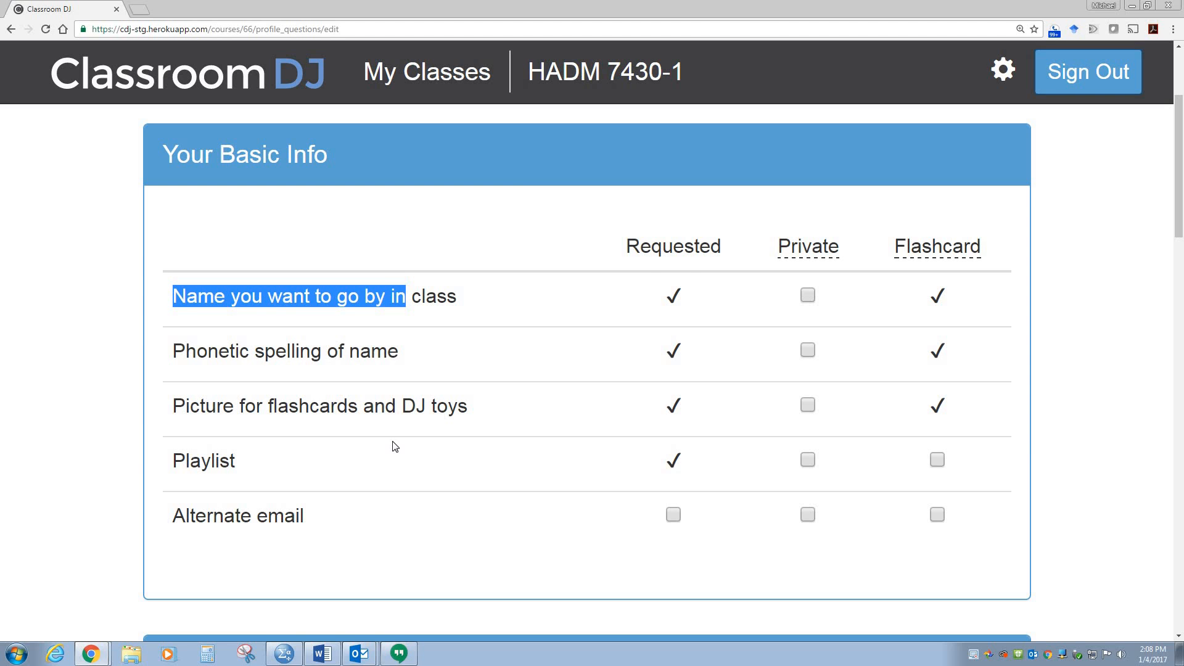
left_click(976, 386)
mouse_move(805, 256)
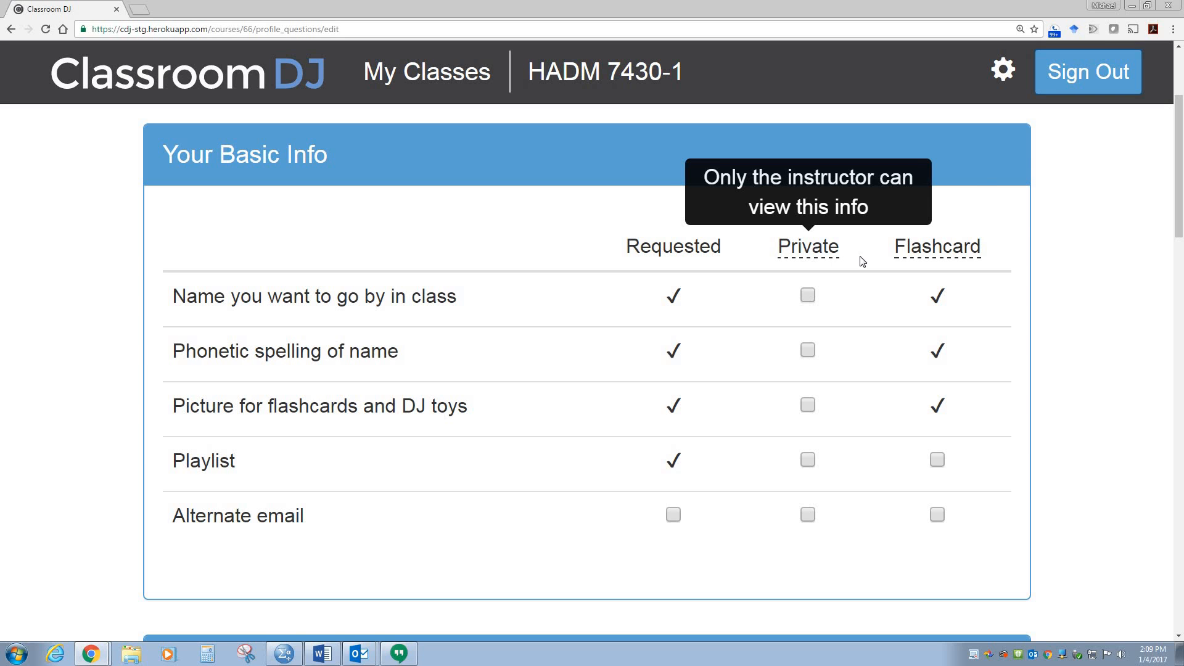
mouse_move(918, 257)
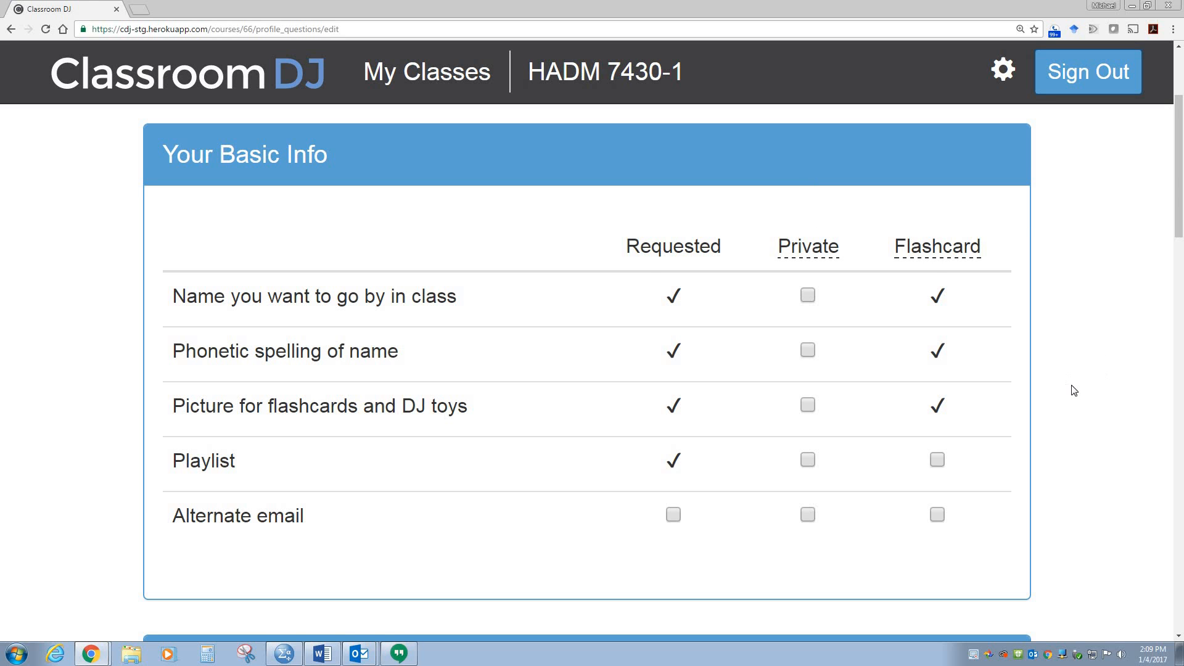
In the More About You questions, request Expected Graduation Year from students and mark it private
scroll(1073, 390, "down", 8)
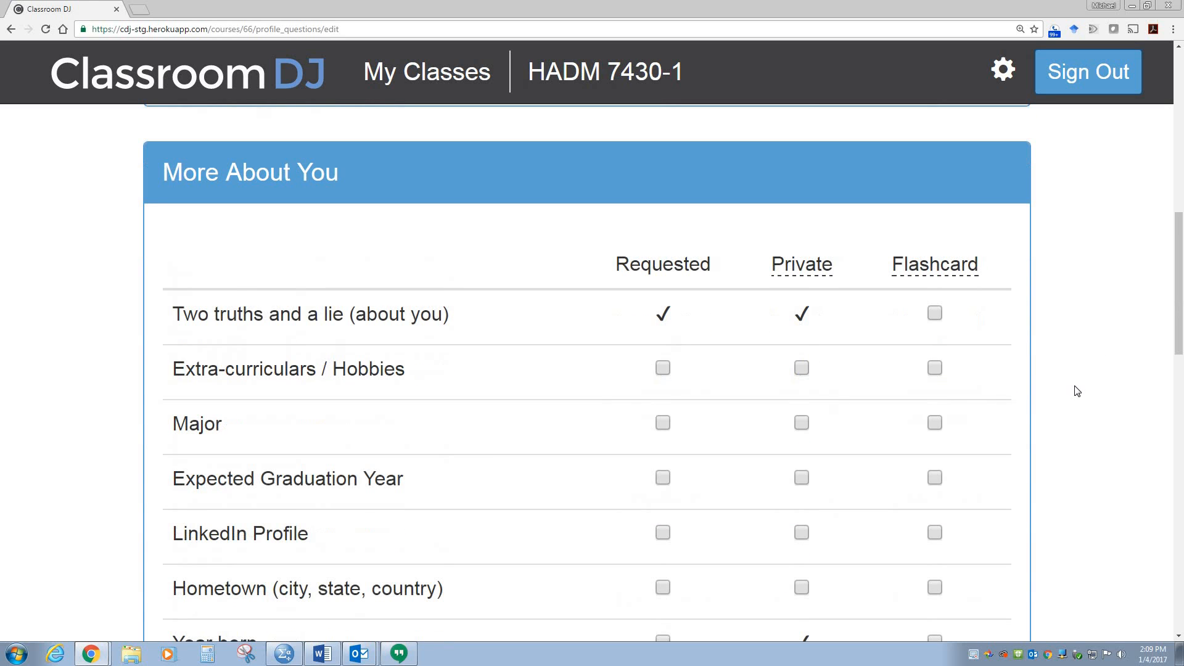
scroll(1070, 391, "down", 1)
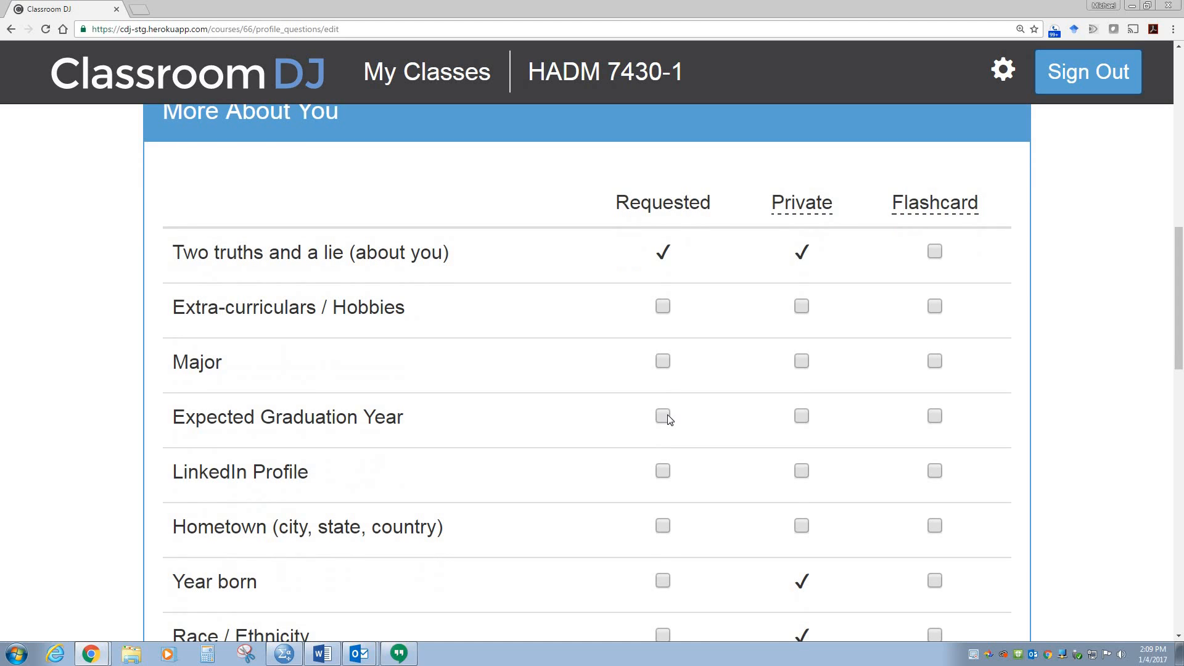
left_click(803, 417)
scroll(994, 442, "down", 3)
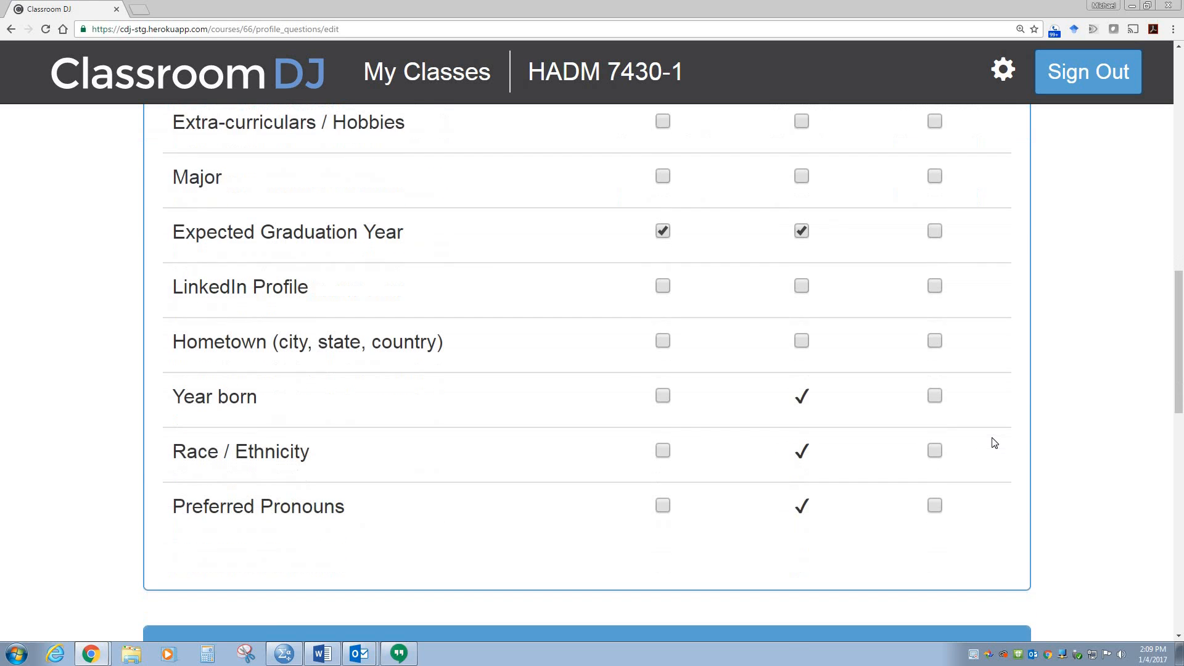
Request Favorite food and Favorite place, include both on flashcards, and save the profile questions without adding custom ones
scroll(994, 443, "down", 5)
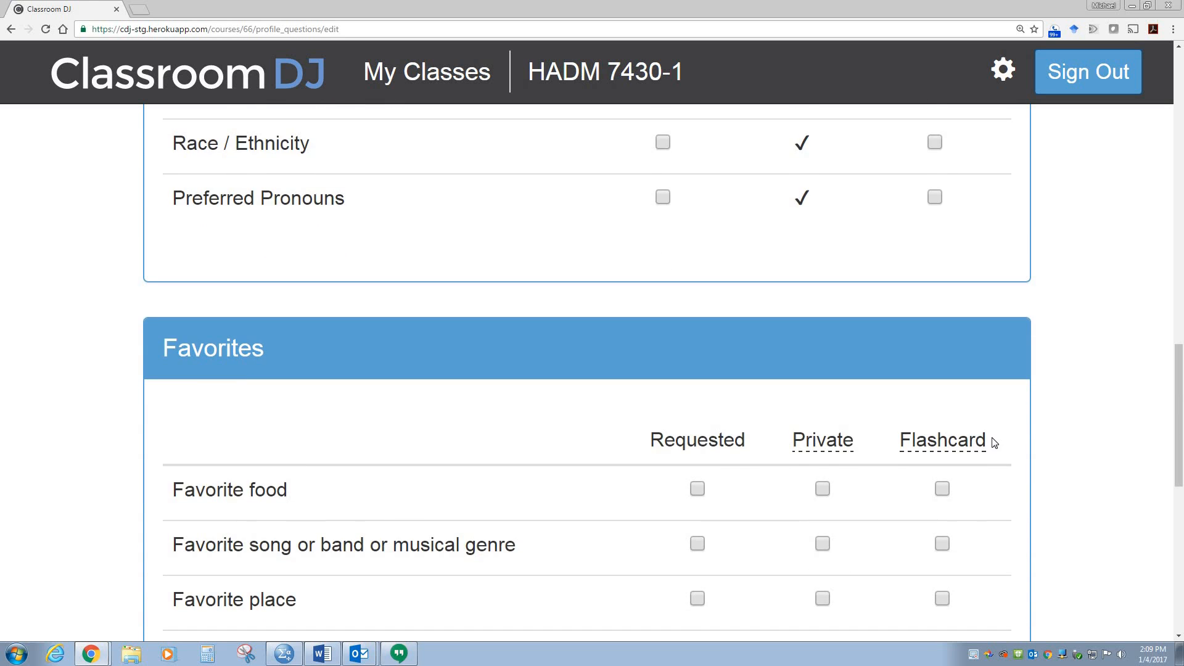
scroll(841, 396, "down", 4)
left_click(698, 242)
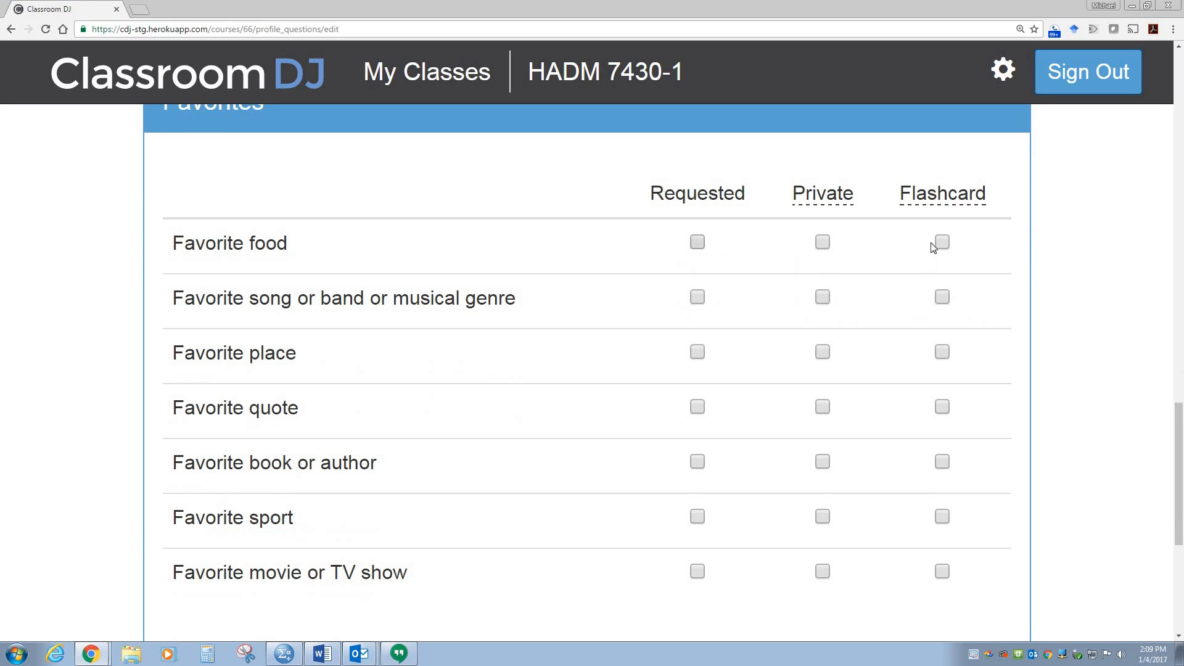
left_click(941, 242)
left_click(698, 351)
left_click(942, 351)
scroll(1000, 400, "down", 6)
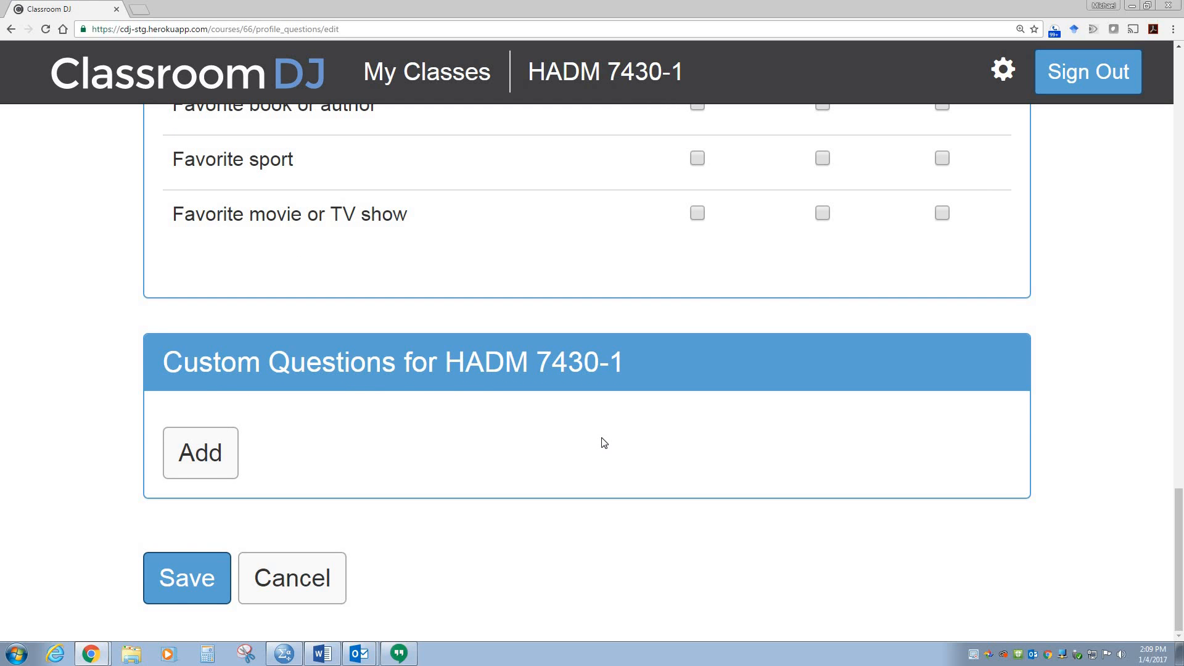
left_click(192, 577)
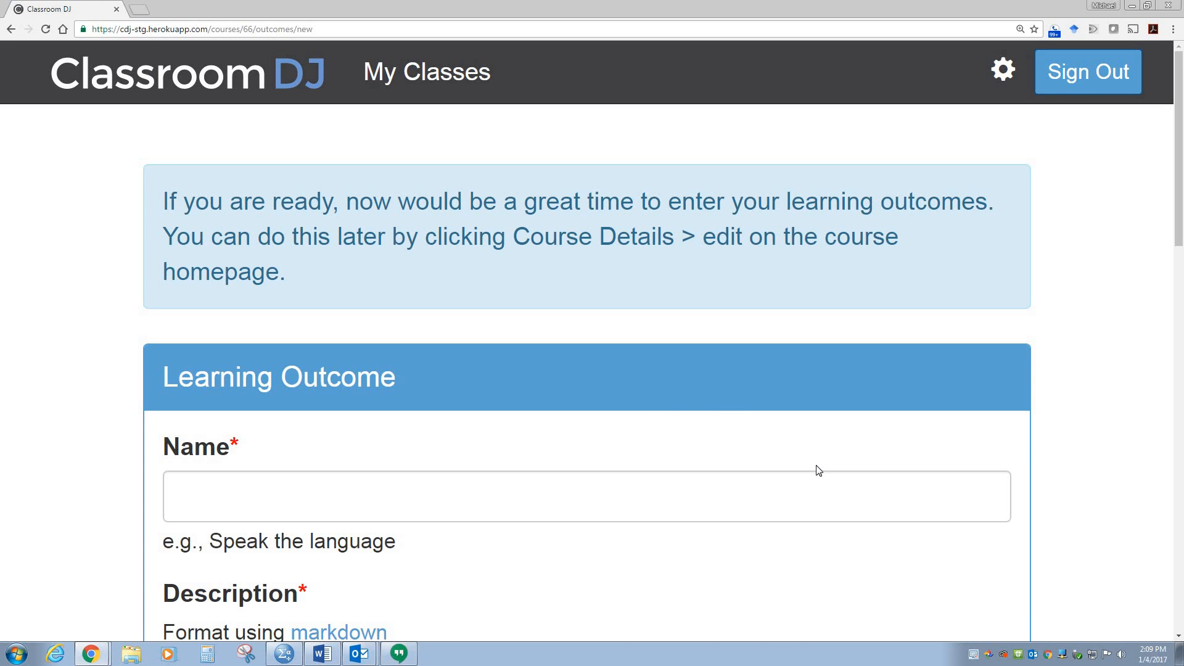
Name the new learning outcome "Speak the language" by copying the example text below the name field
key("ctrl+minus")
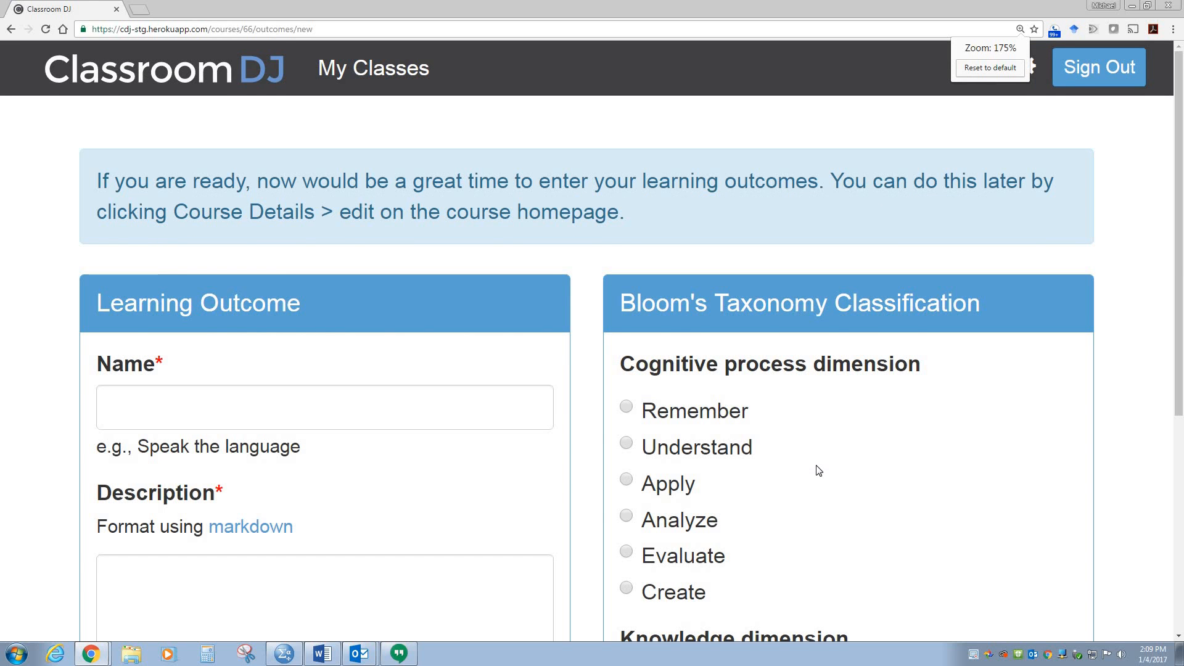
key("ctrl+minus")
key("ctrl+minus")
key("ctrl+minus")
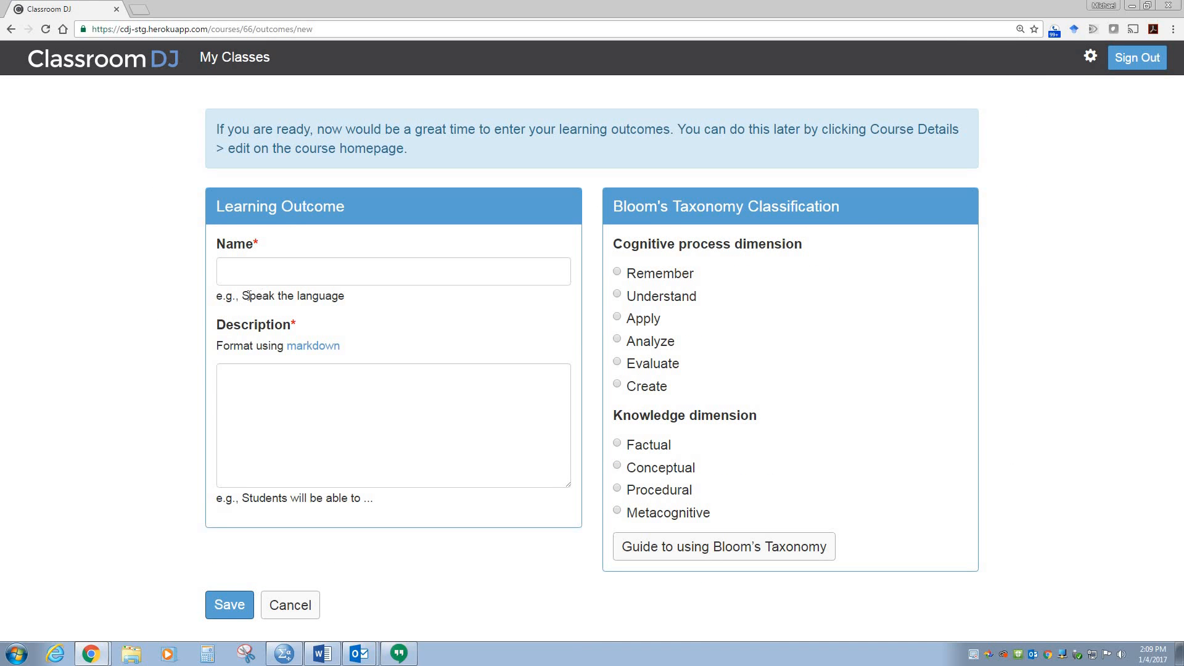
triple_click(358, 297)
key("ctrl+c")
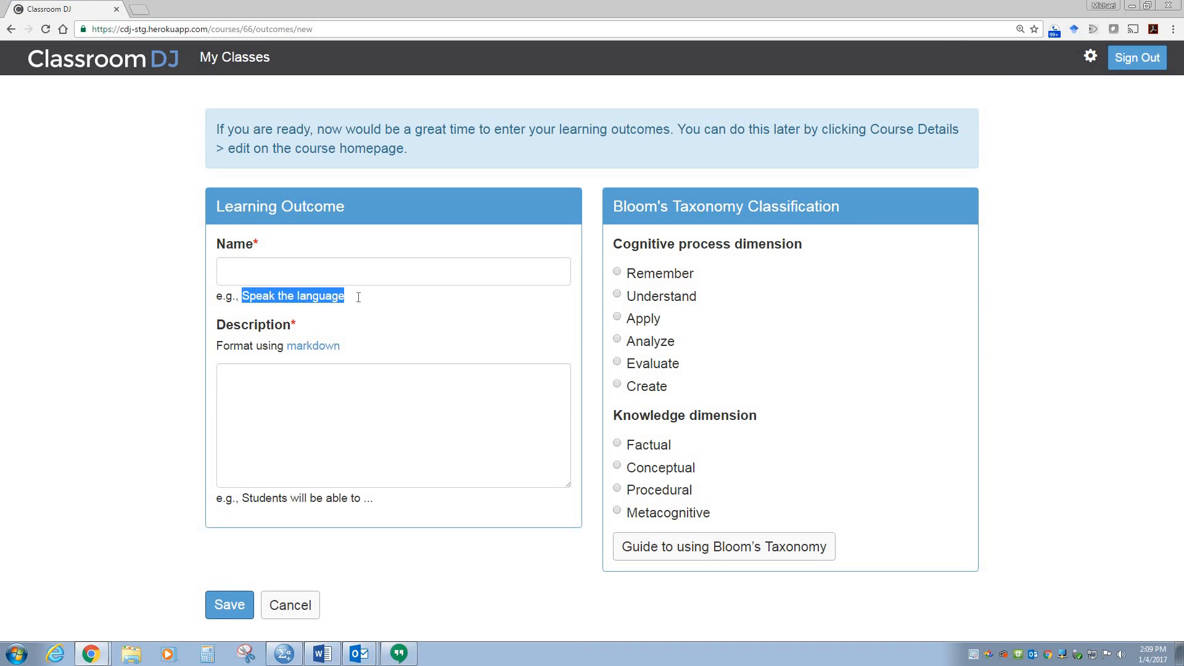
left_click(287, 268)
key("ctrl+v")
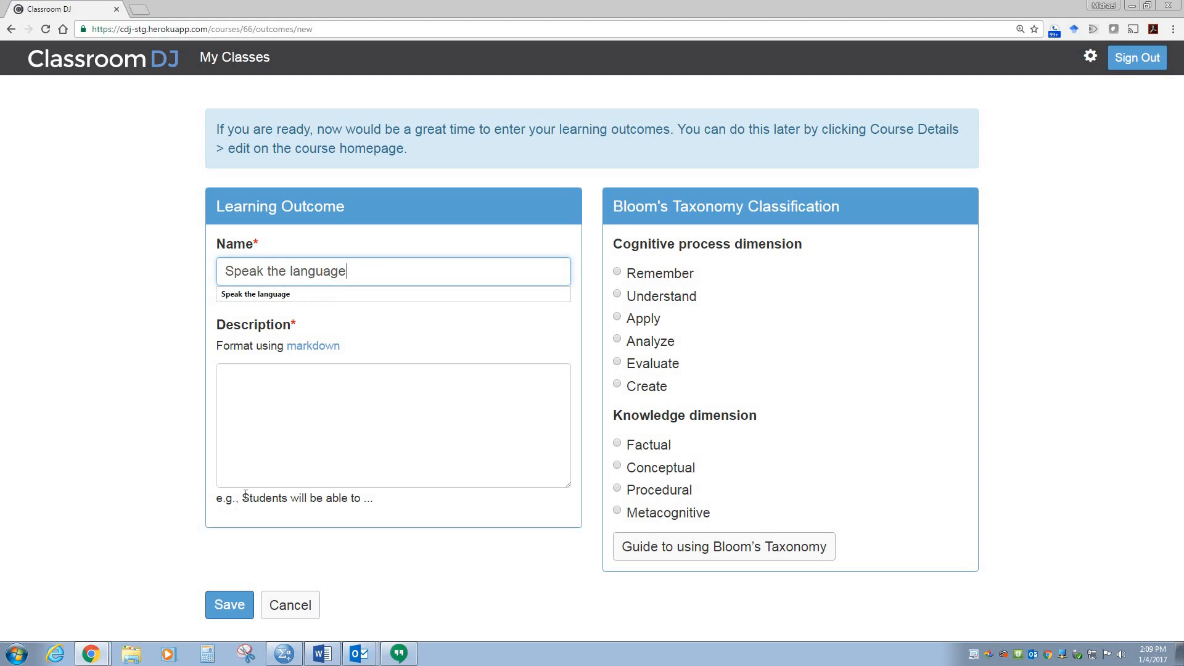
Fill in the outcome's description with the copied example text "Students will be able to ..."
triple_click(438, 497)
key("ctrl+c")
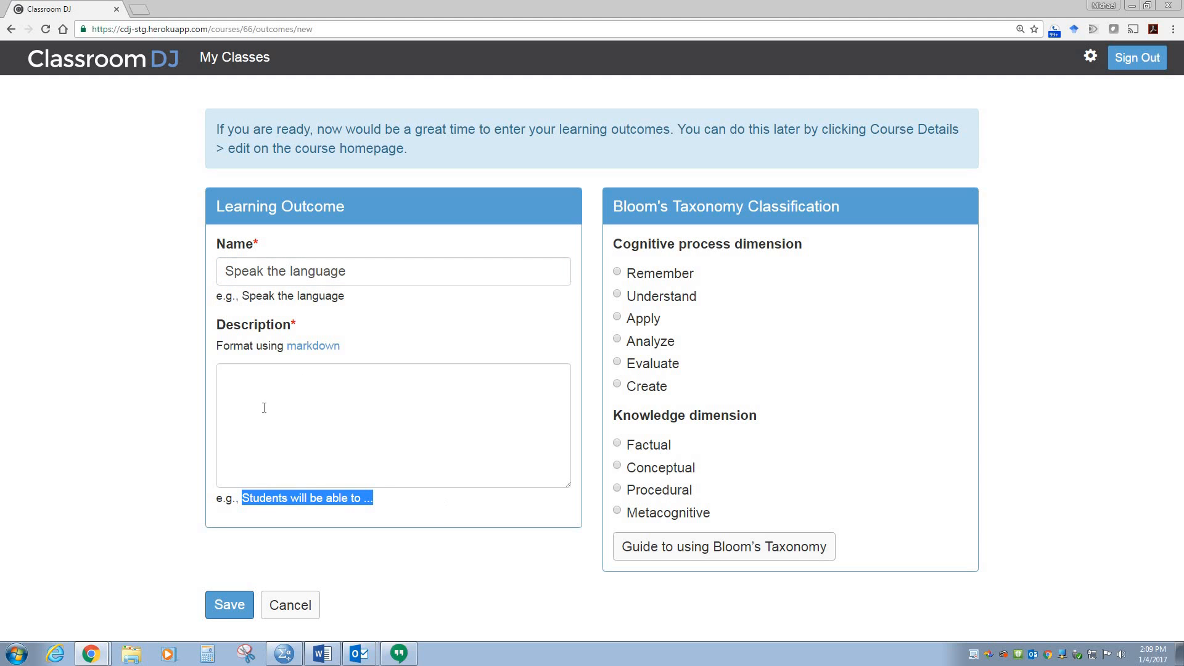
left_click(266, 389)
key("ctrl+v")
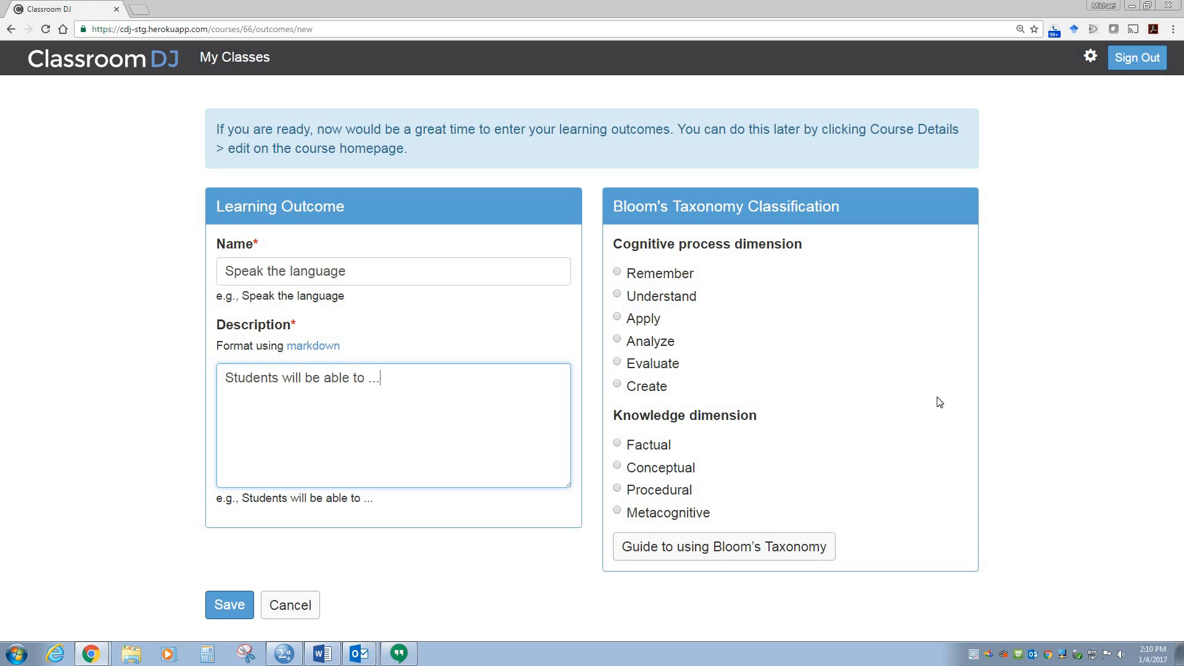
Open the guide to using Bloom's Taxonomy and examine its tables and the Flash version of the revised model
left_click(780, 548)
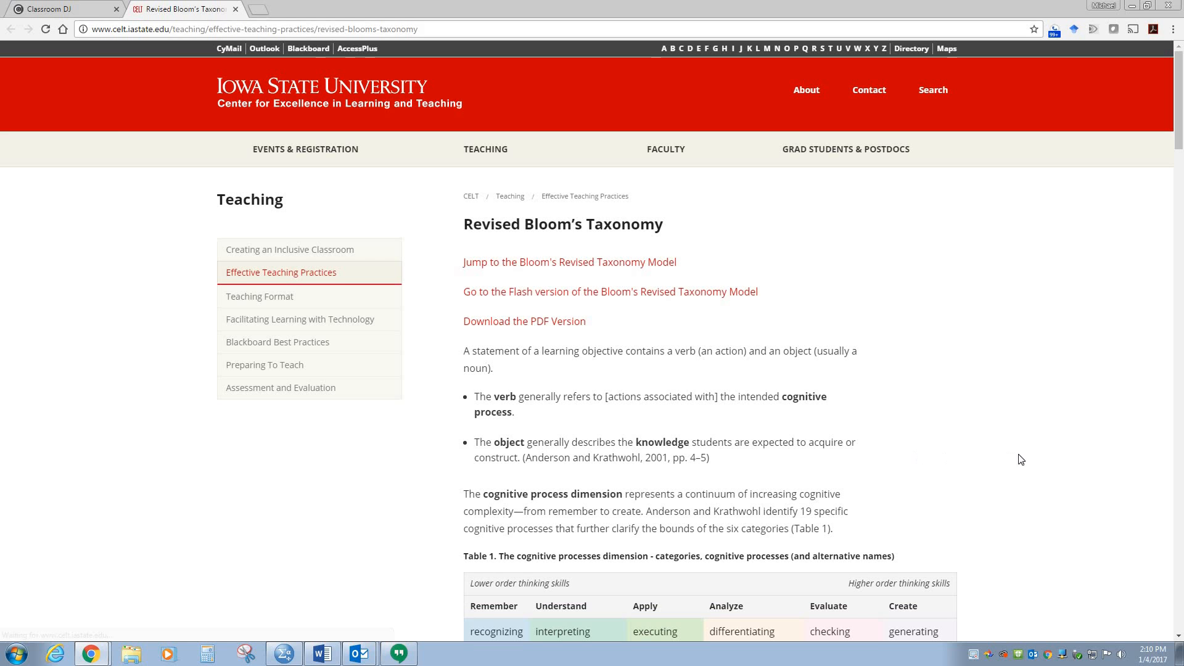
scroll(1033, 440, "down", 3)
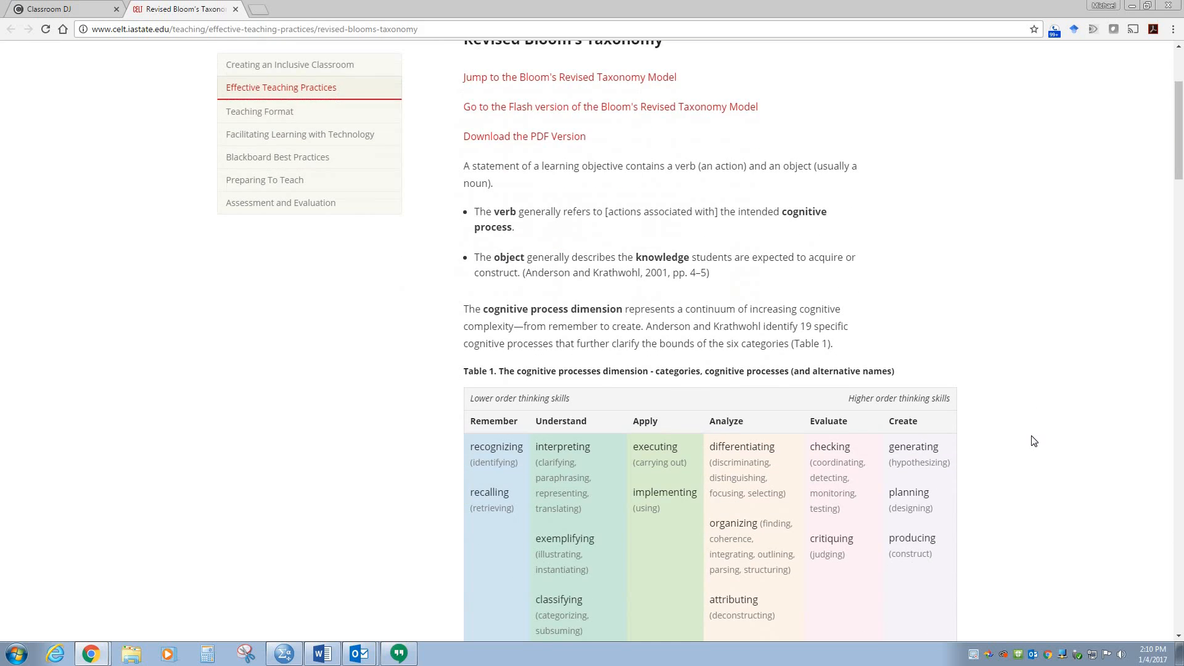
scroll(1034, 440, "down", 15)
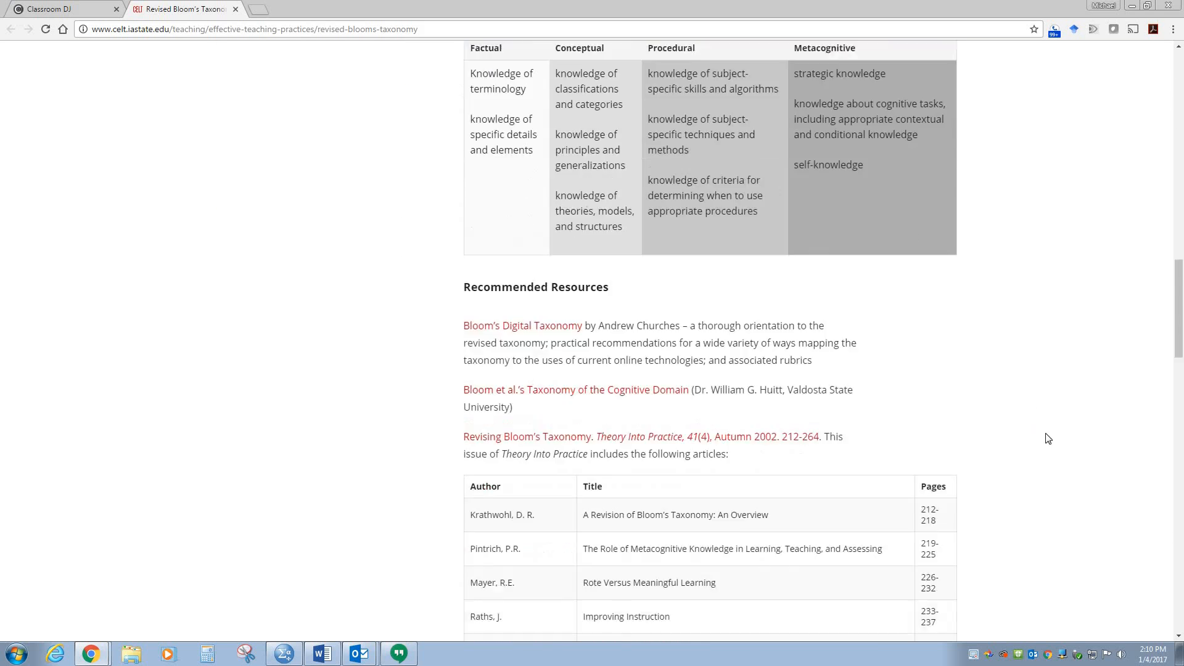
scroll(1046, 438, "up", 20)
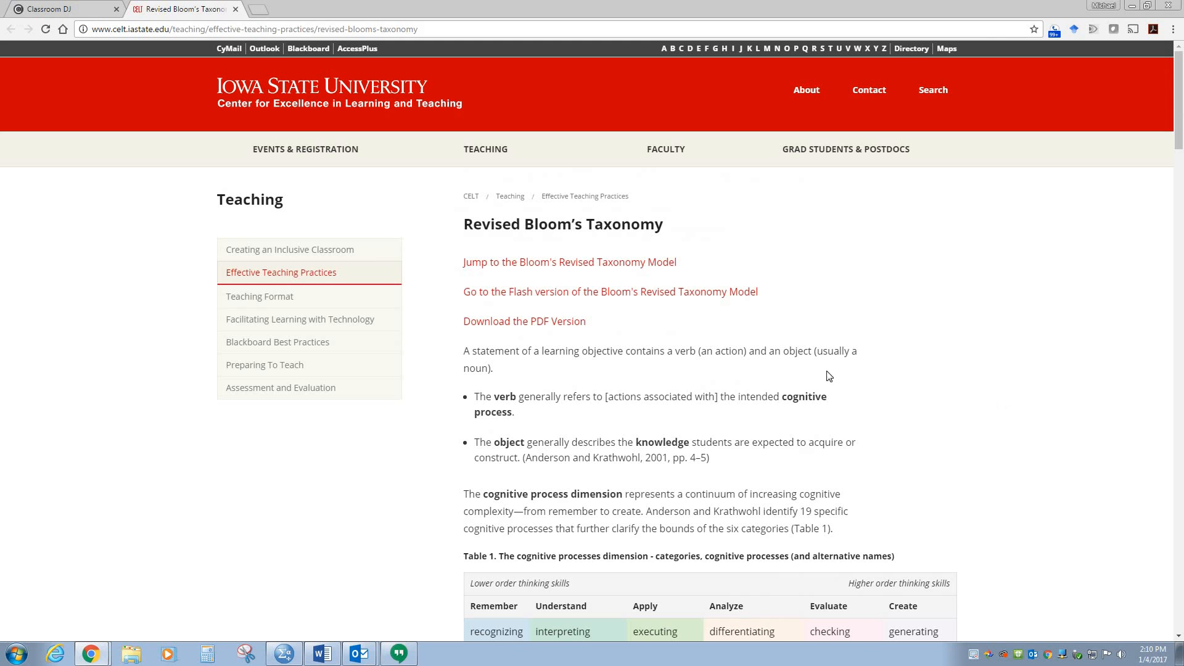
left_click(612, 294)
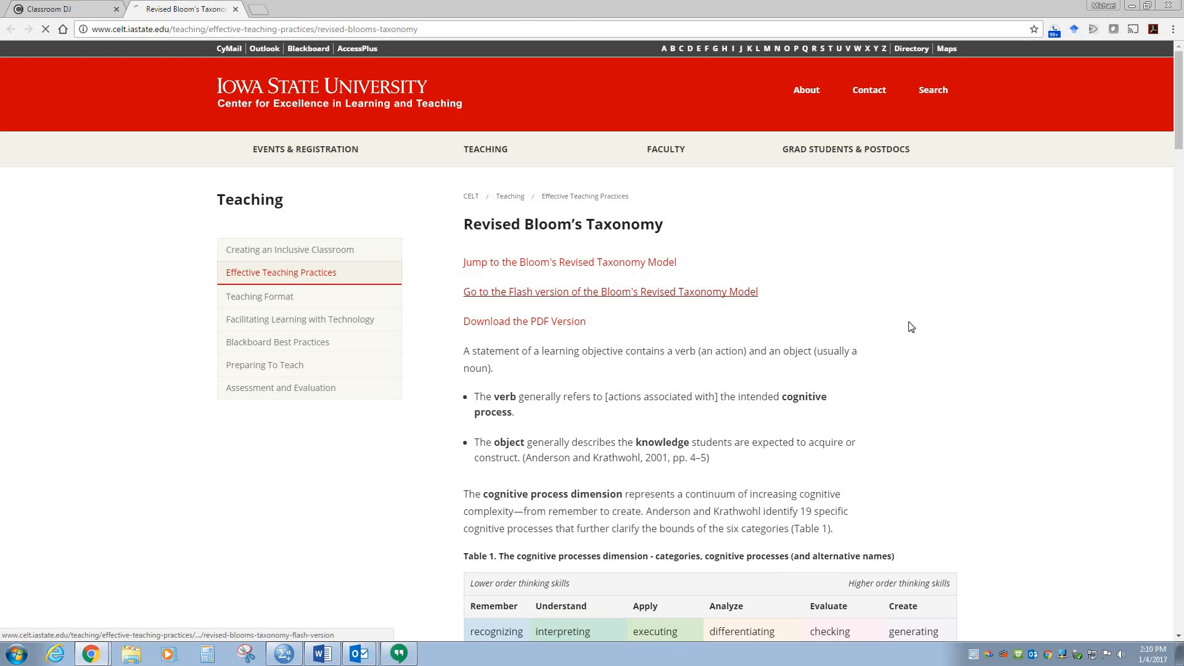
scroll(1031, 378, "down", 4)
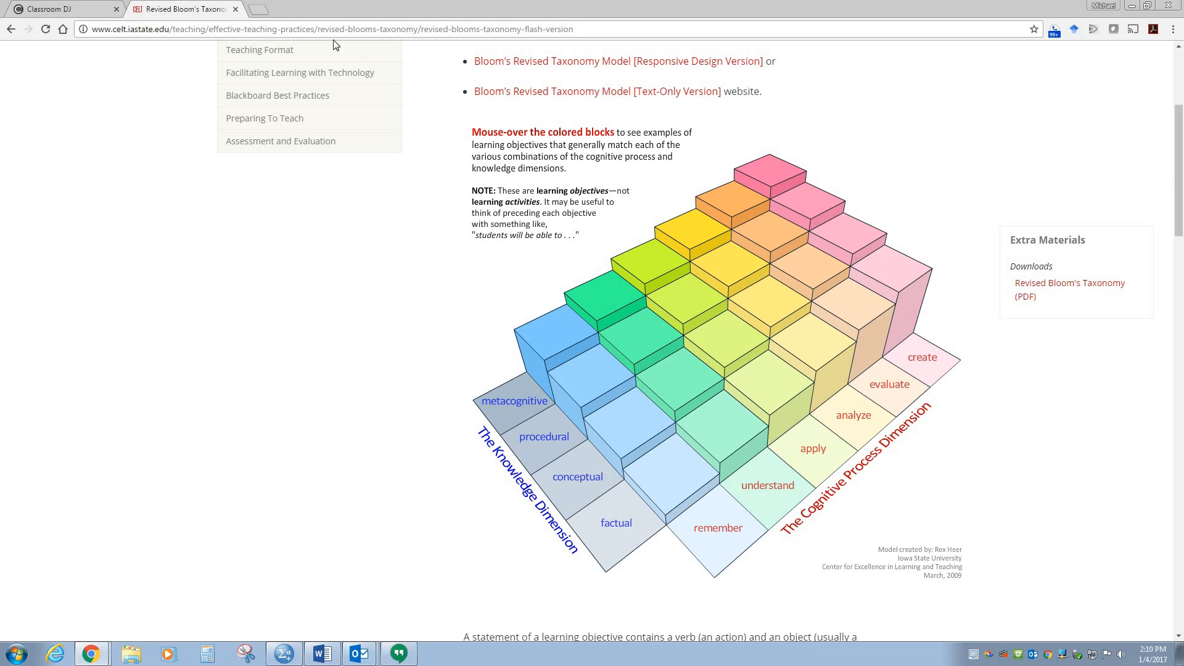
Return to Classroom DJ, classify the outcome as Understand and Conceptual, and save it
left_click(84, 8)
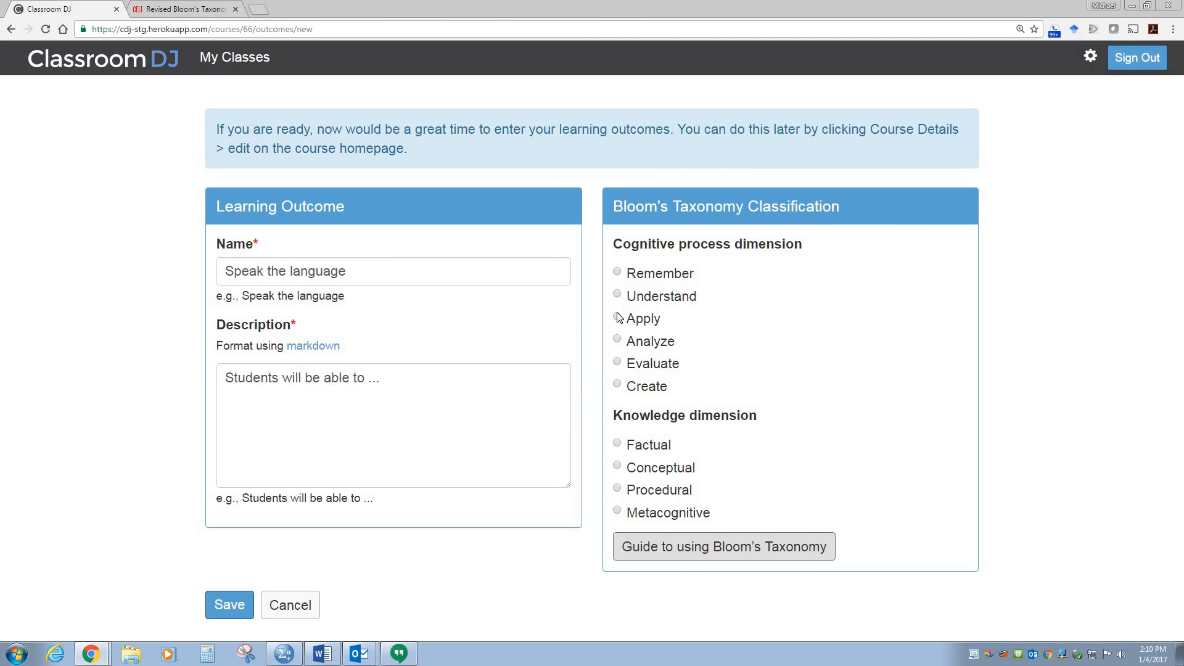
left_click(616, 466)
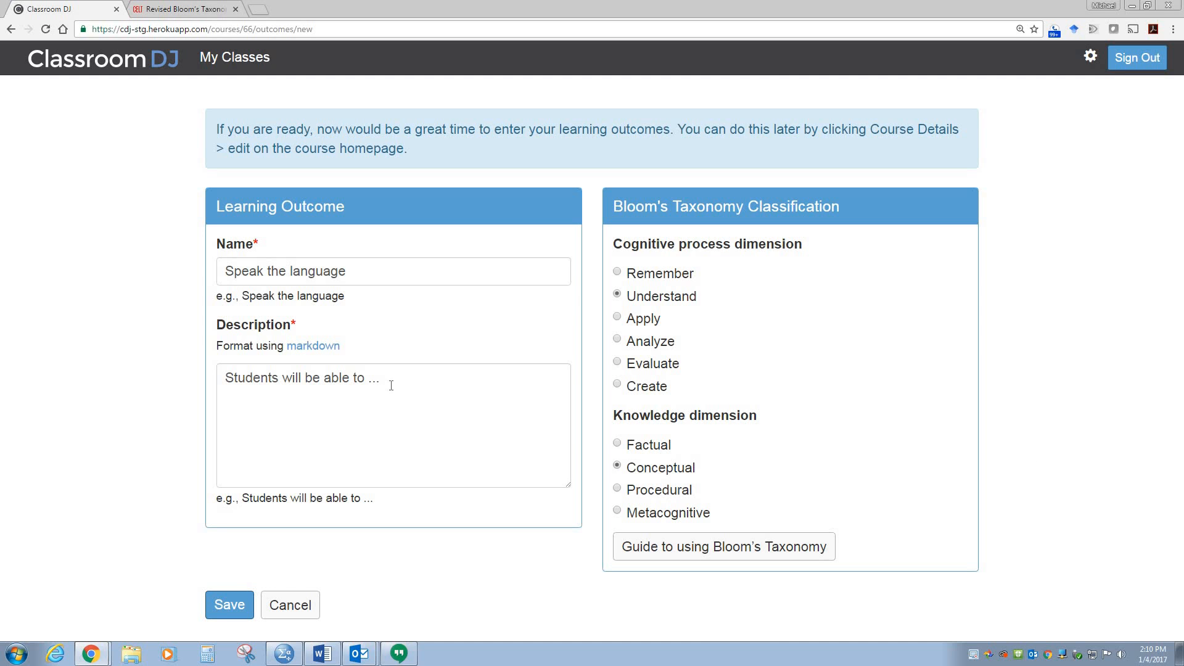
left_click(235, 602)
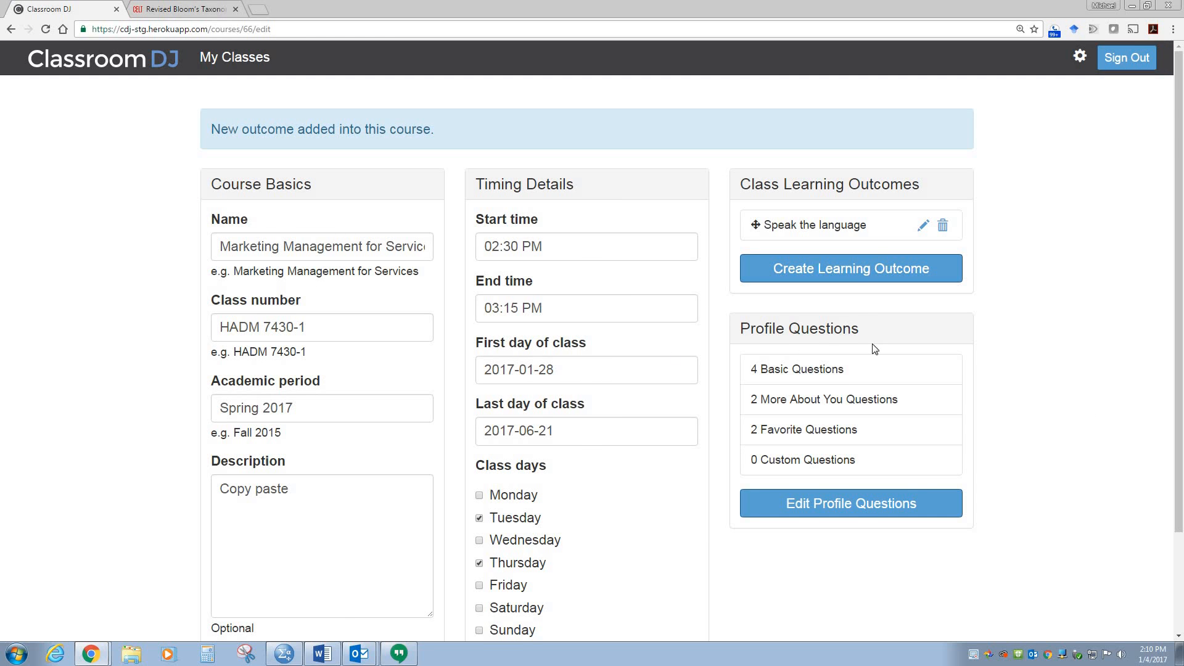
Check the course basics, timing, learning outcomes and profile questions, and save the course
scroll(338, 357, "down", 2)
scroll(338, 358, "up", 2)
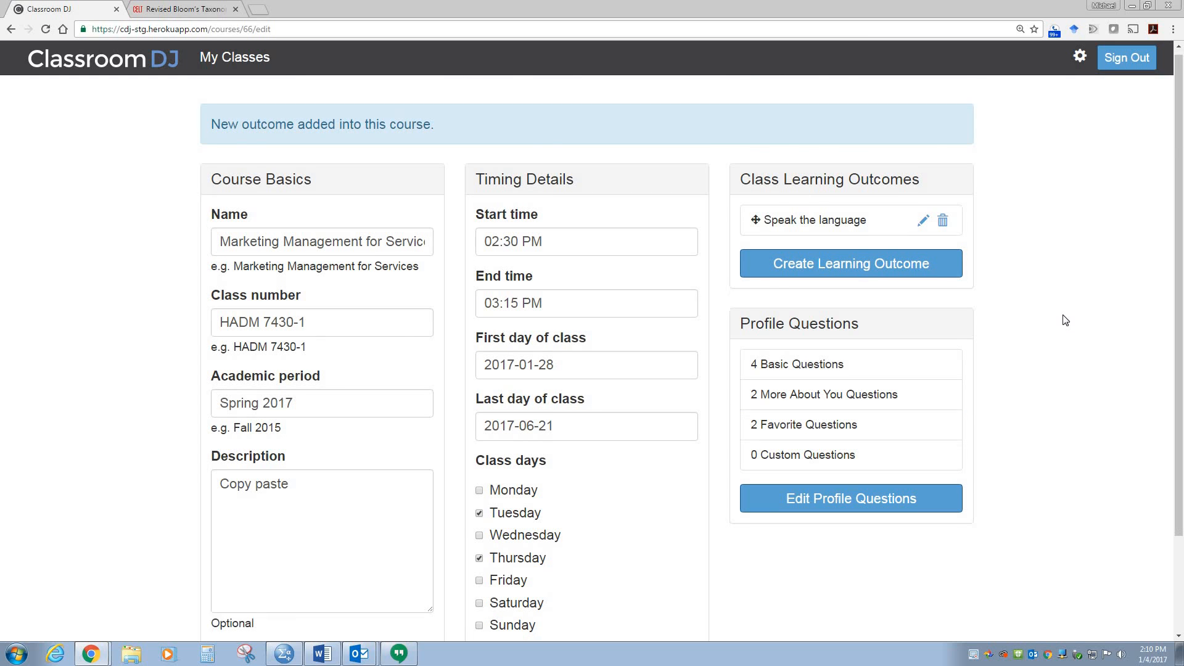
scroll(1065, 320, "down", 2)
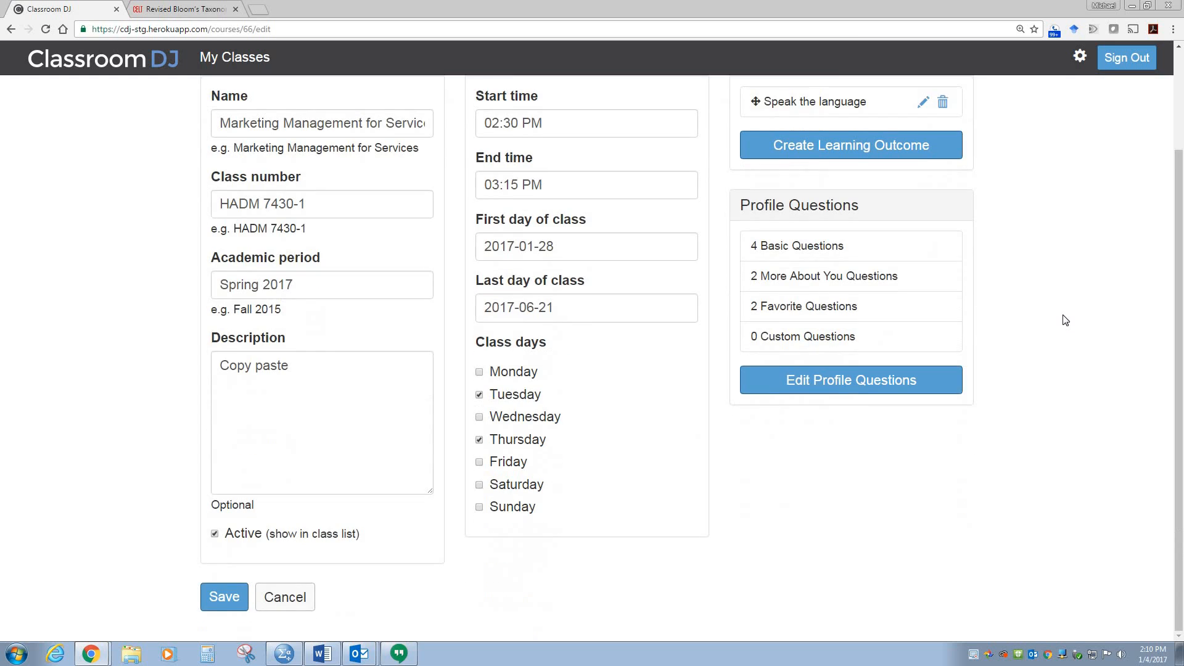
left_click(233, 601)
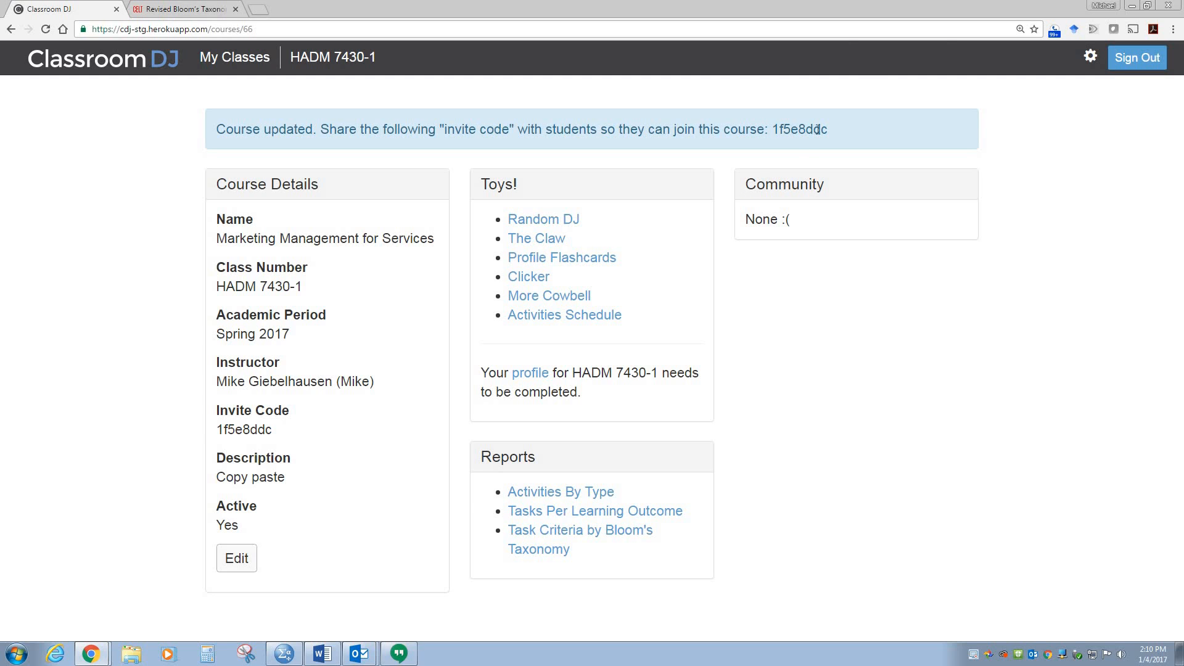
Examine the invite code in the course notice and among the course details
left_click_drag(771, 130, 831, 129)
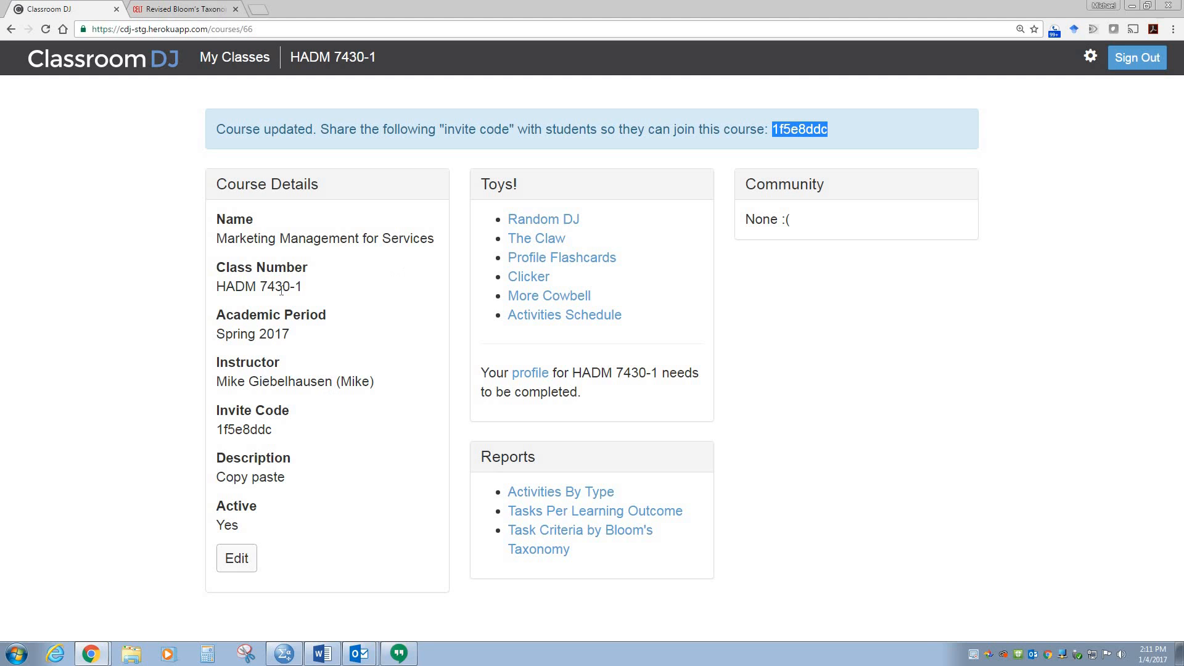
left_click_drag(438, 249, 452, 391)
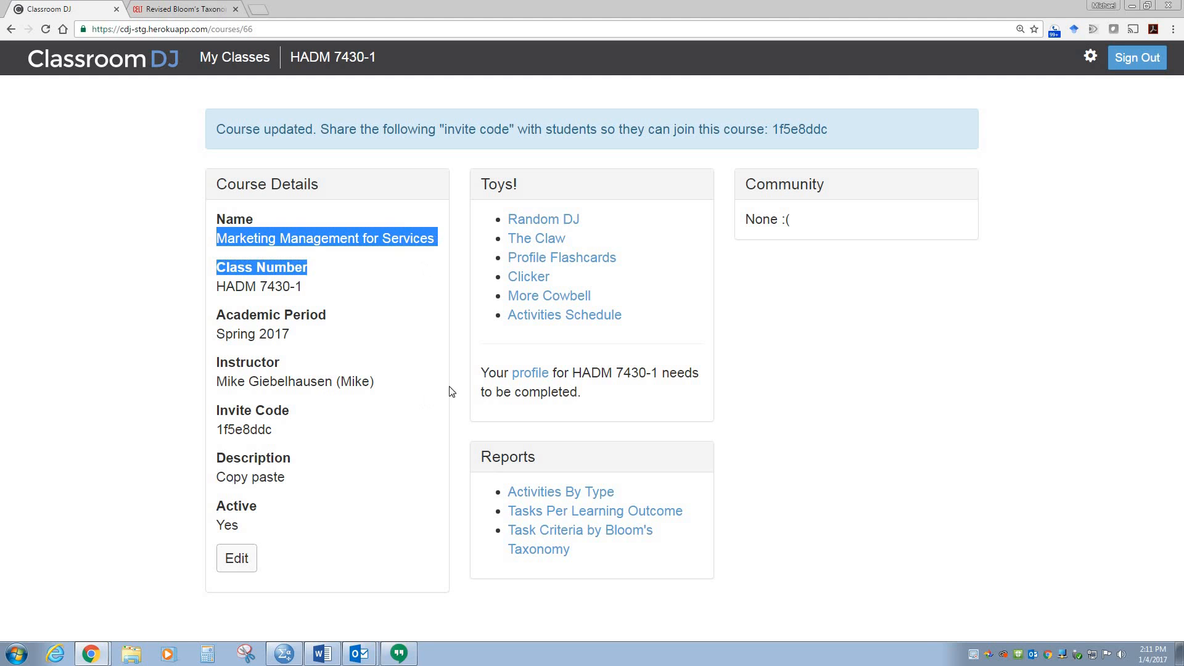
left_click(853, 375)
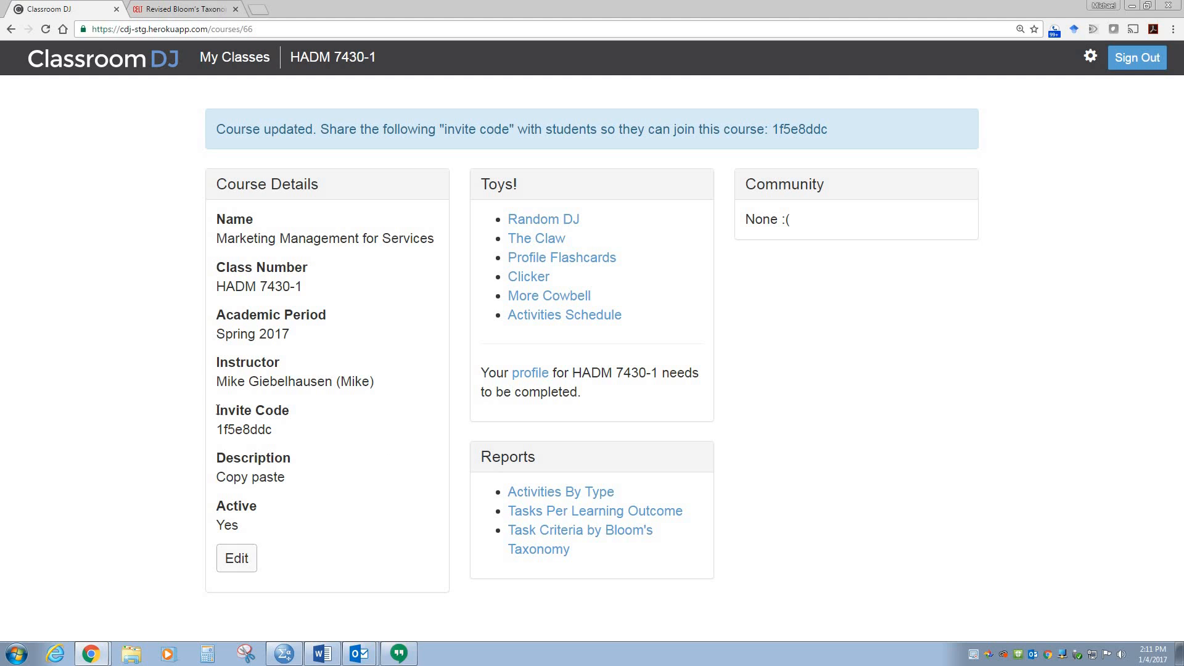
left_click_drag(216, 407, 275, 434)
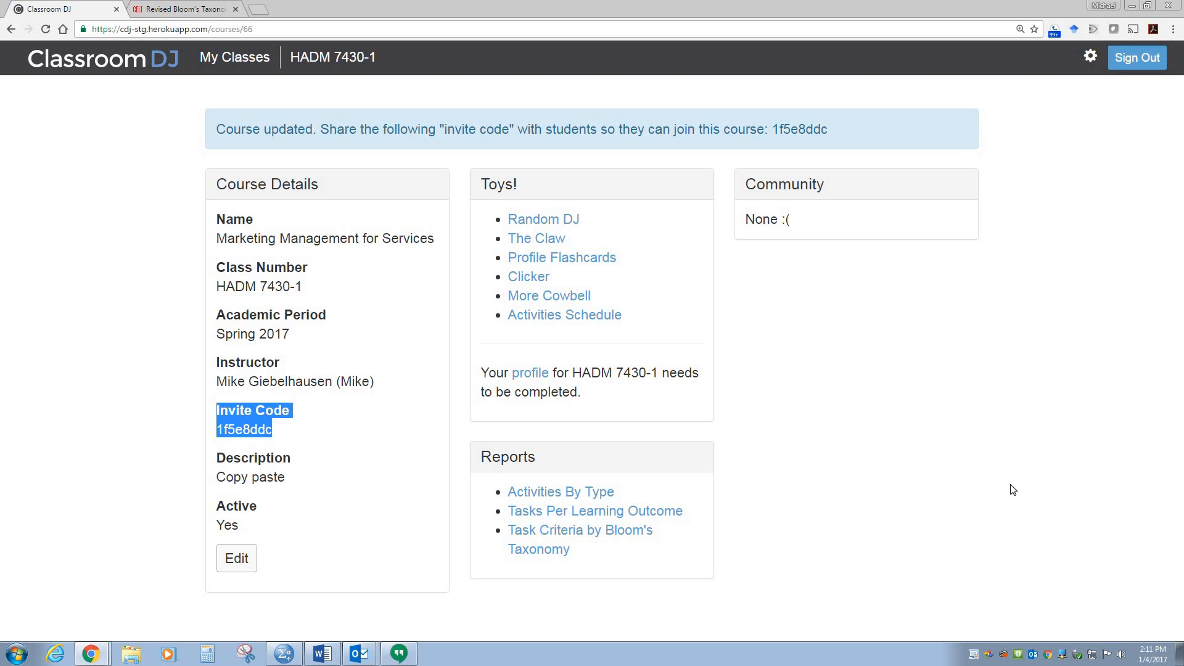
Open the Activities Schedule and look through the activities listed for each class date
left_click(576, 317)
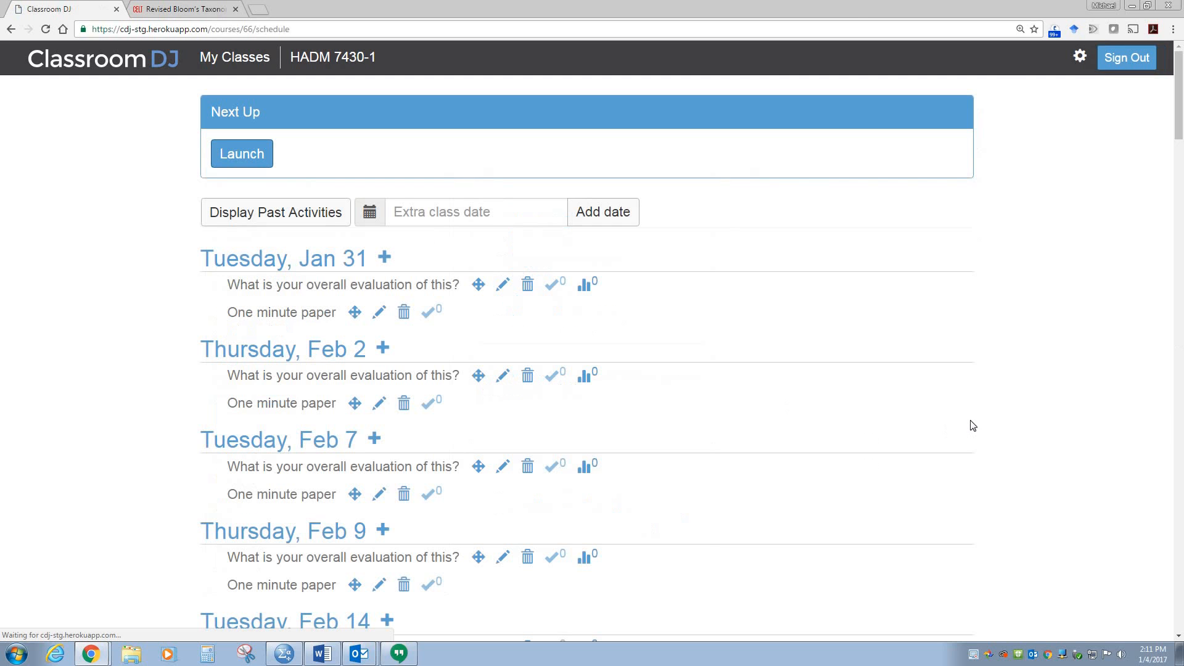
scroll(1068, 372, "down", 6)
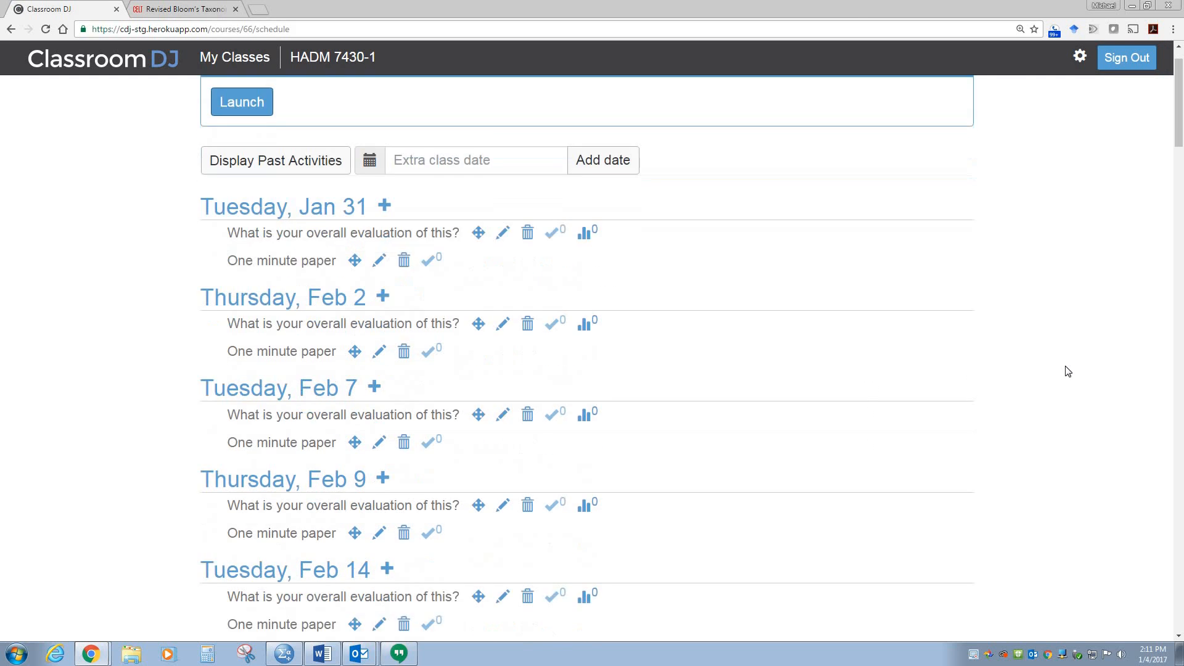
scroll(1065, 373, "down", 19)
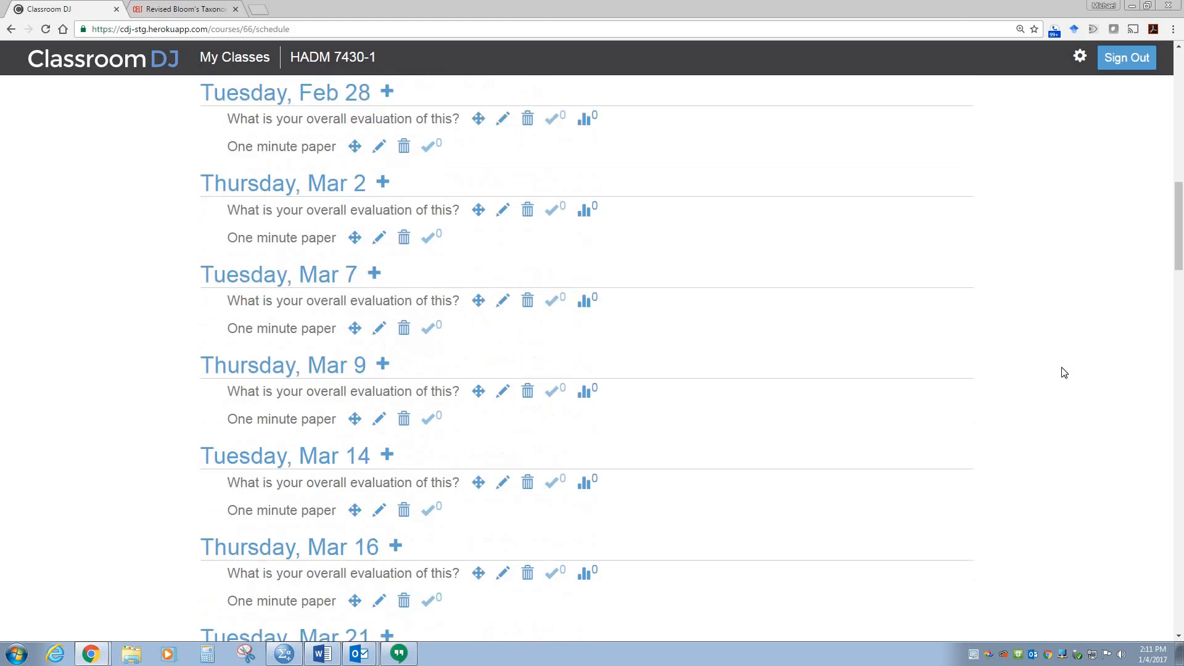
scroll(1064, 370, "up", 20)
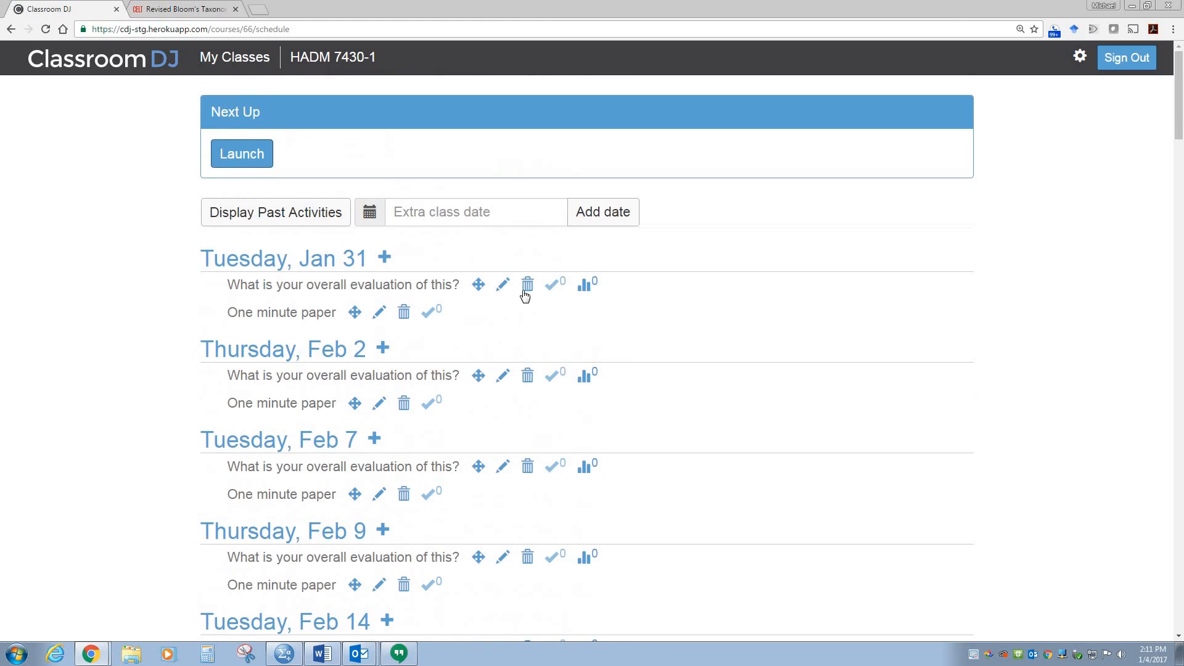